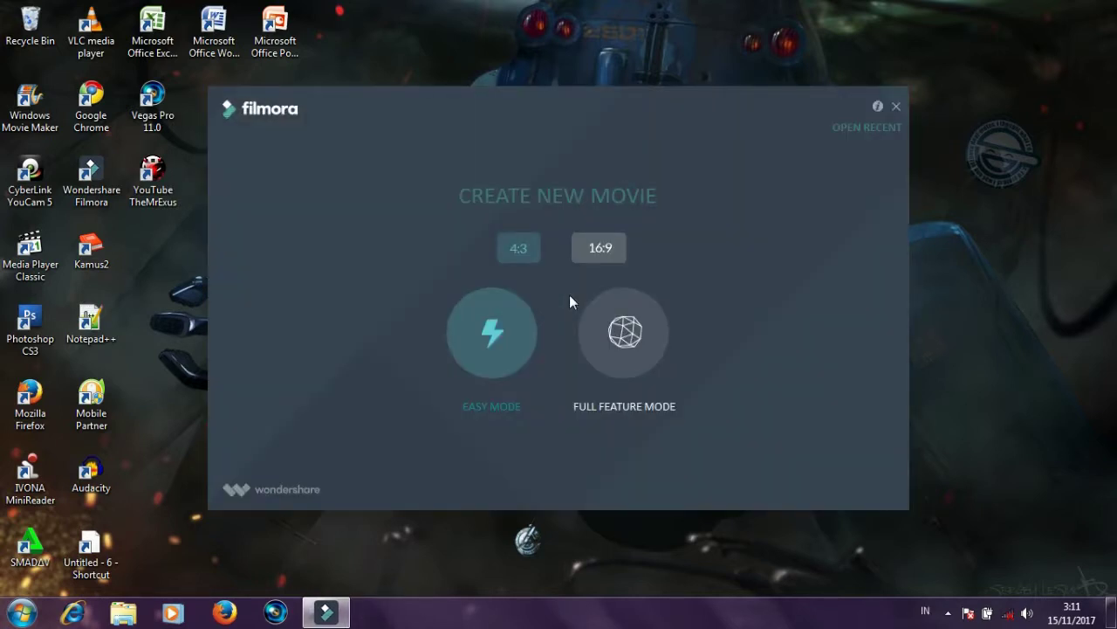
Start a 16:9 movie in Full Feature Mode and add the "Cewe cantik main gitar" clip to the video track
{"action": "left_click", "coordinate": [584, 318]}
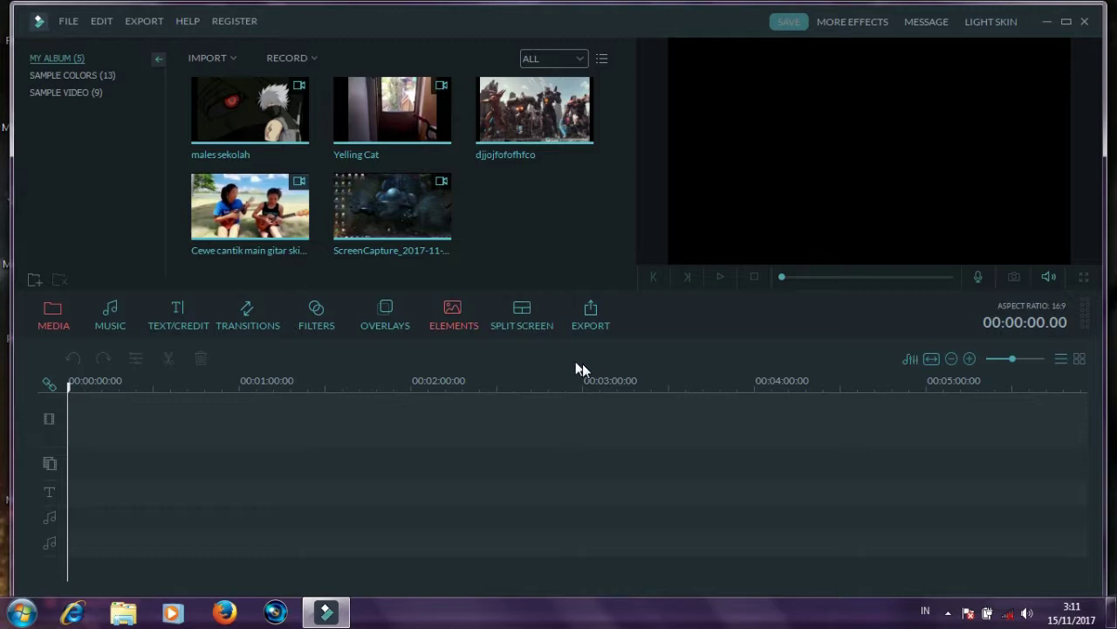
{"action": "left_click", "coordinate": [255, 215]}
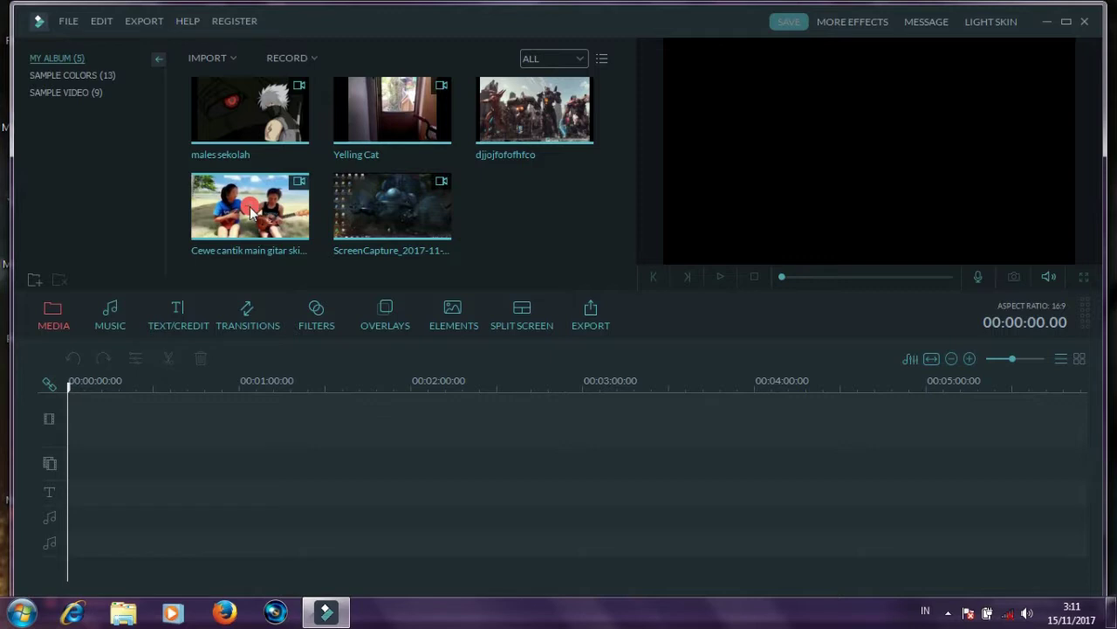
{"action": "left_click", "coordinate": [251, 213]}
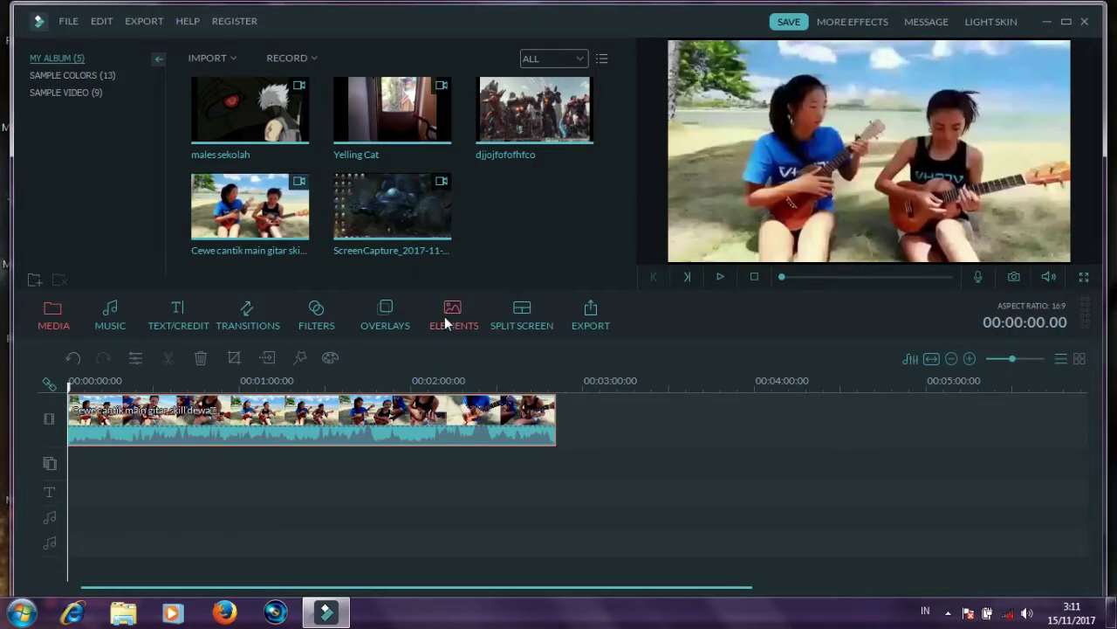
Add a Speech Bubble Left title from the Common text category to the text track at about 00:00:03
{"action": "left_click", "coordinate": [718, 281]}
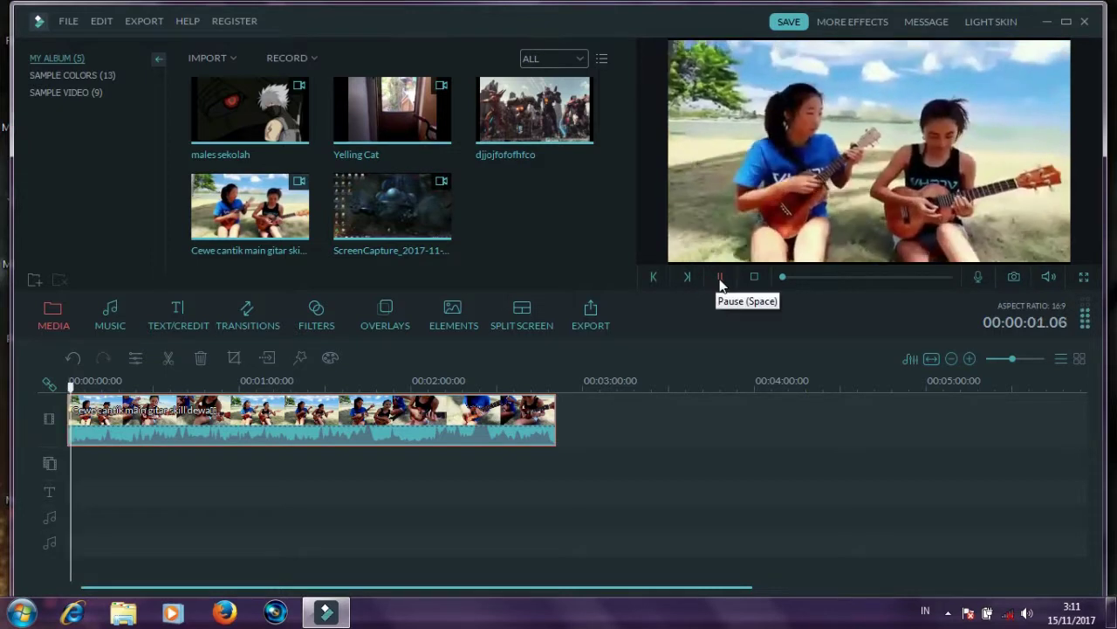
{"action": "left_click", "coordinate": [720, 278]}
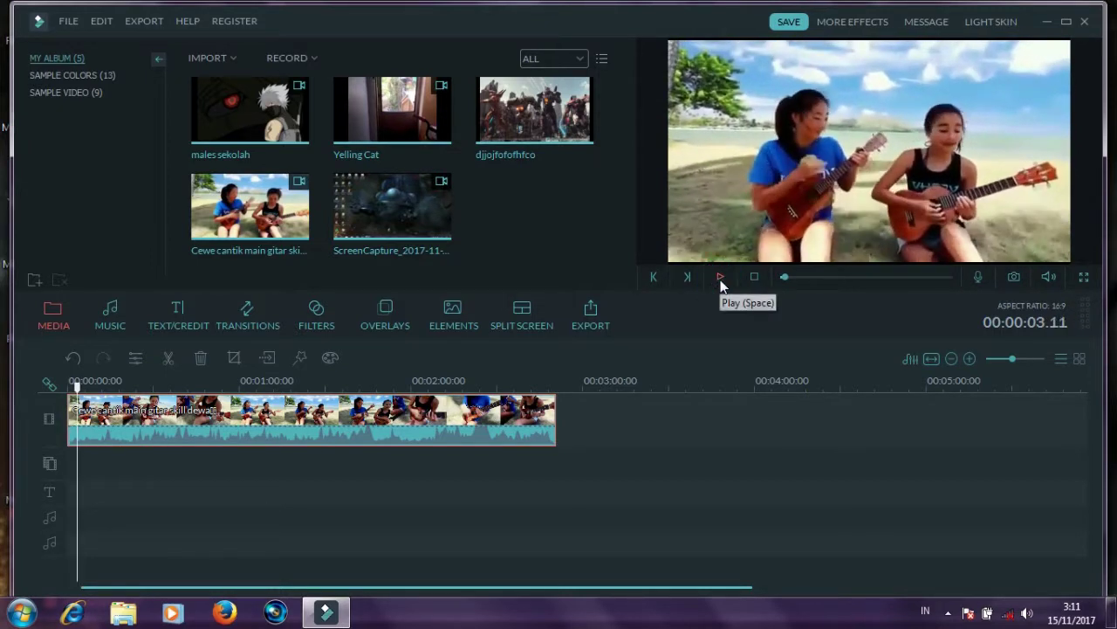
{"action": "left_click", "coordinate": [183, 314]}
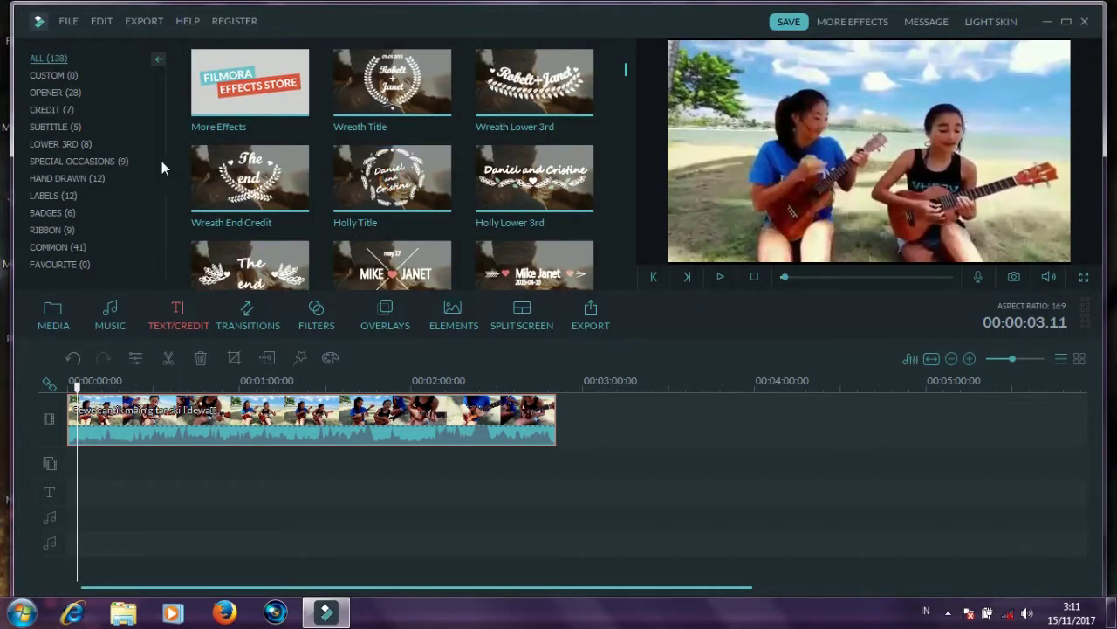
{"action": "left_click", "coordinate": [47, 244]}
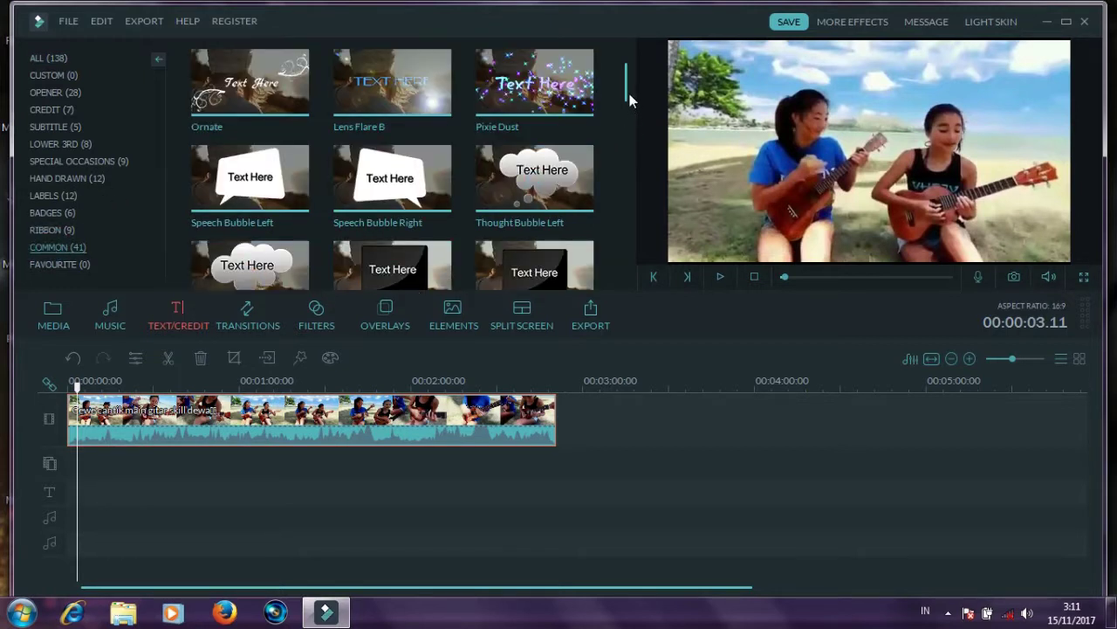
{"action": "scroll", "coordinate": [626, 92], "scroll_direction": "down", "scroll_amount": 2}
{"action": "left_click", "coordinate": [251, 76]}
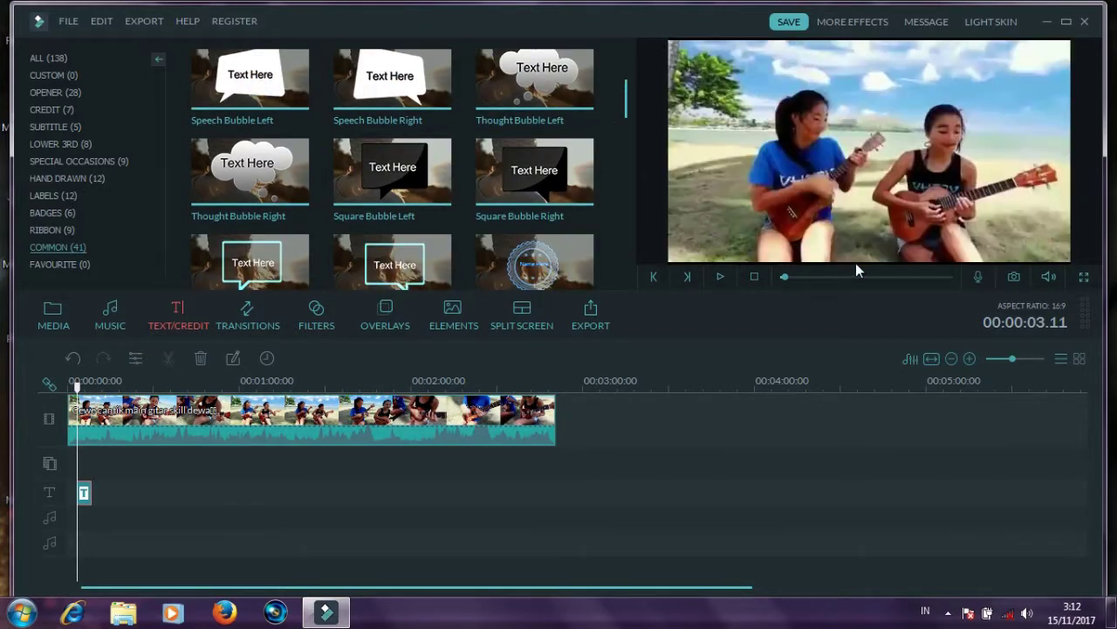
Resize the first speech bubble and place it in the upper-right corner of the picture, beside the head of the woman in black
{"action": "left_click", "coordinate": [719, 277]}
{"action": "left_click", "coordinate": [719, 277]}
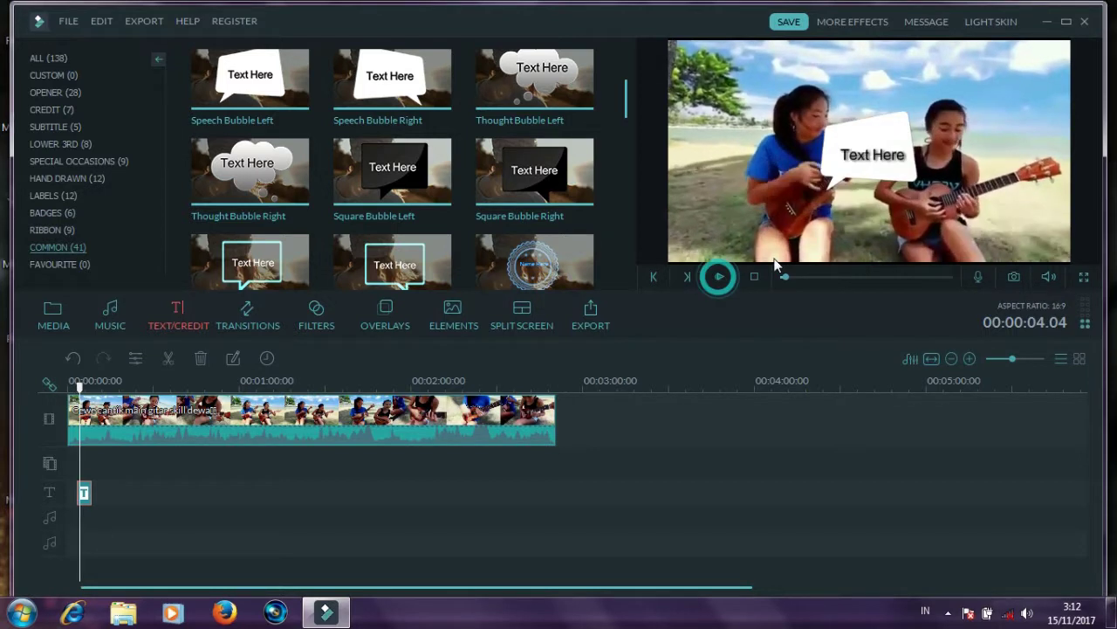
{"action": "double_click", "coordinate": [858, 155]}
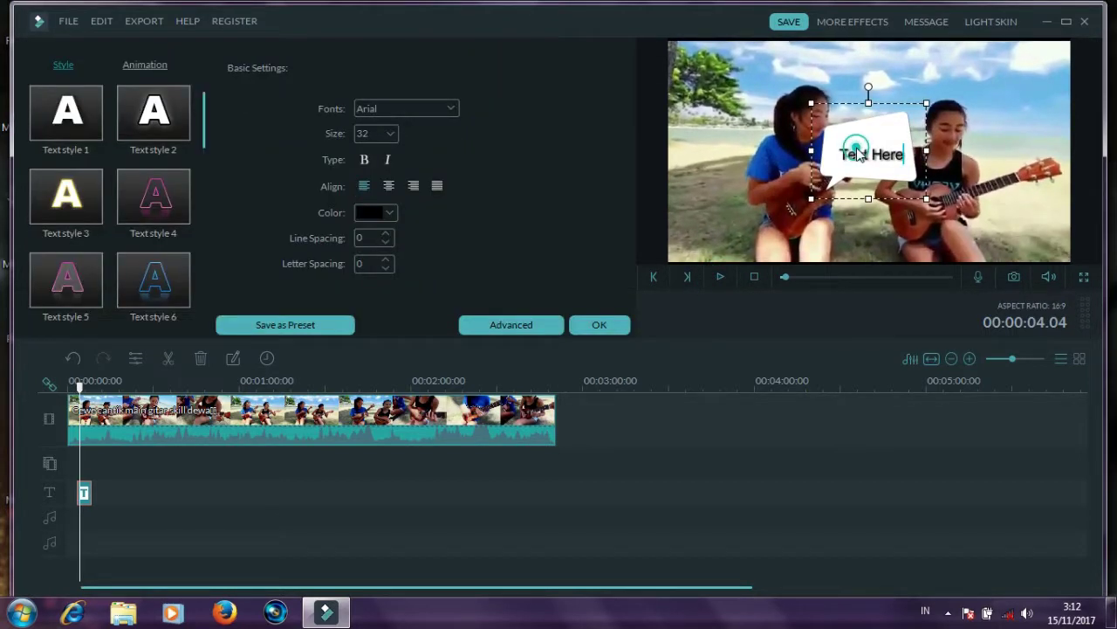
{"action": "left_click_drag", "start_coordinate": [927, 101], "coordinate": [1049, 99]}
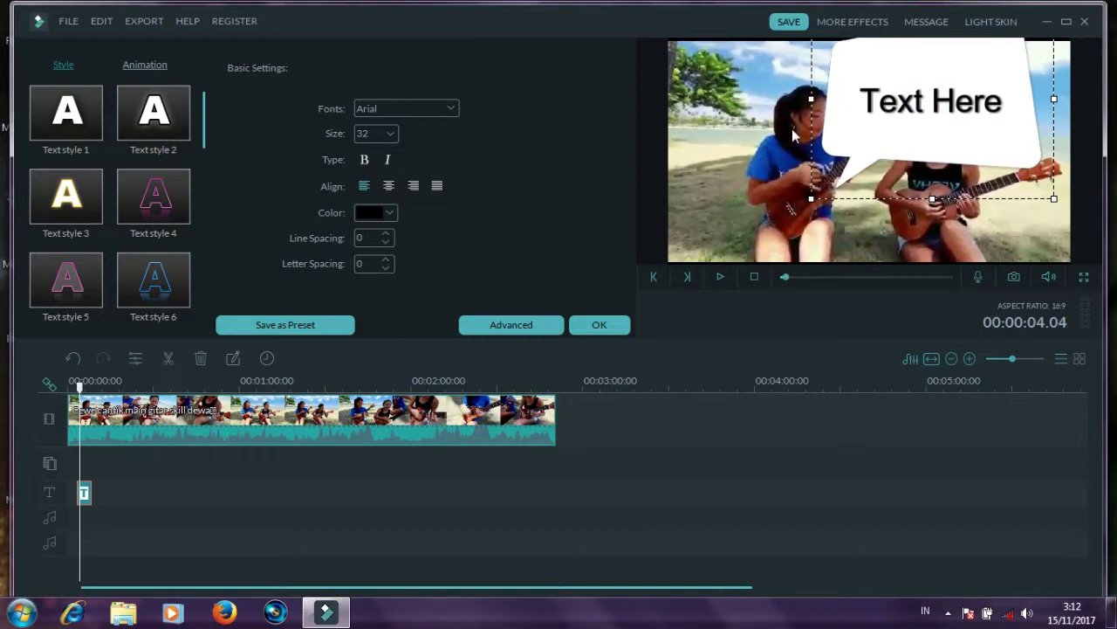
{"action": "left_click_drag", "start_coordinate": [810, 99], "coordinate": [964, 99]}
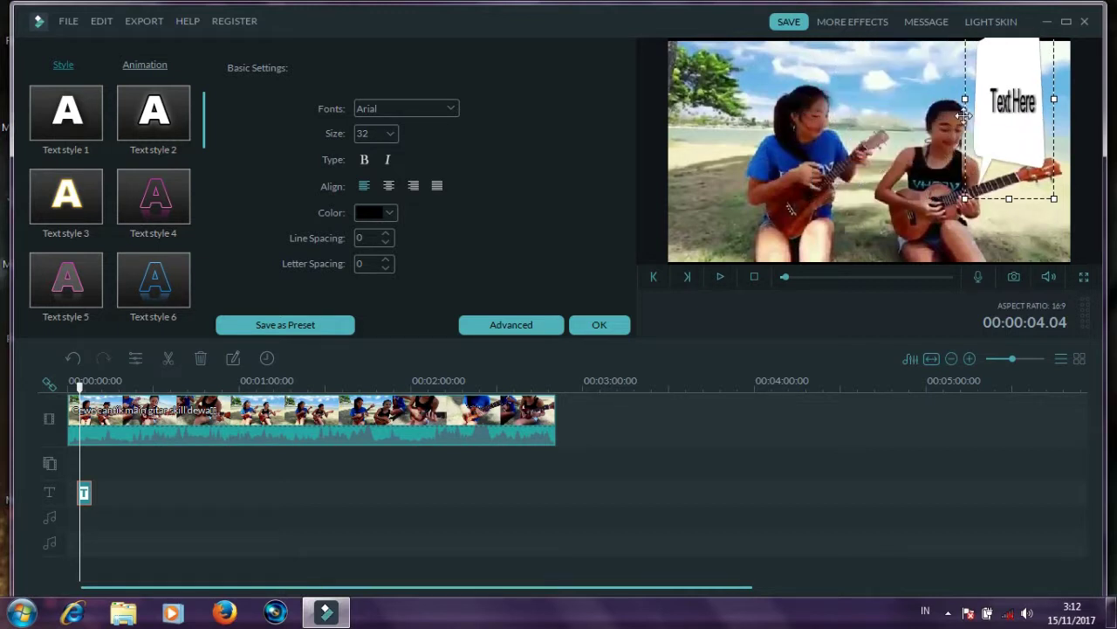
{"action": "mouse_move", "coordinate": [1009, 198]}
{"action": "left_mouse_down"}
{"action": "mouse_move", "coordinate": [1018, 140]}
{"action": "mouse_move", "coordinate": [1010, 210]}
{"action": "left_mouse_up"}
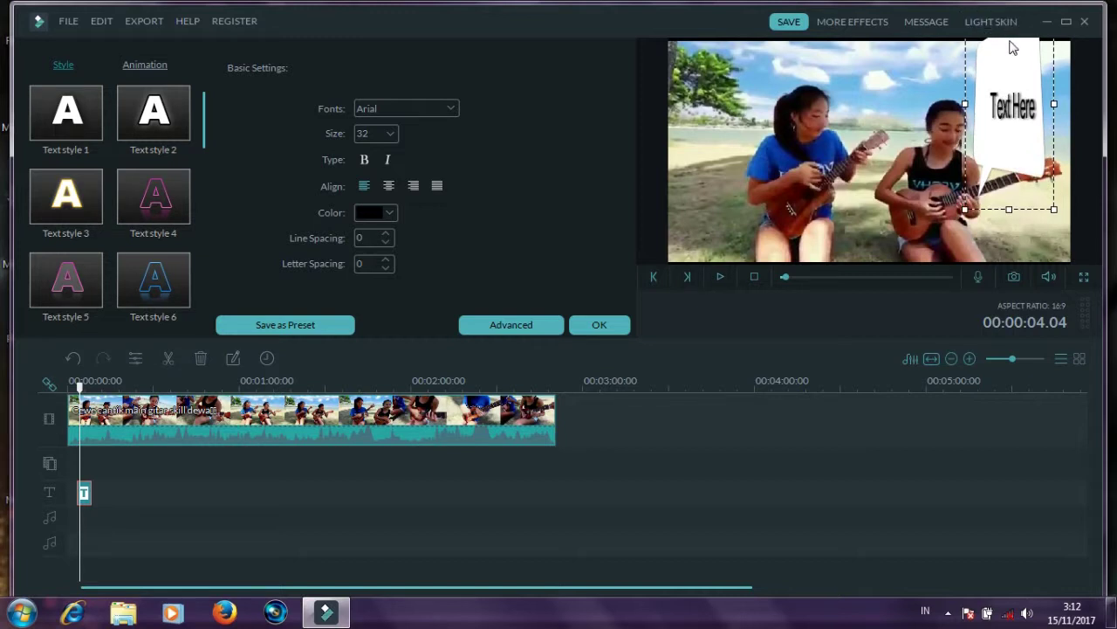
{"action": "left_click_drag", "start_coordinate": [1008, 104], "coordinate": [1037, 105]}
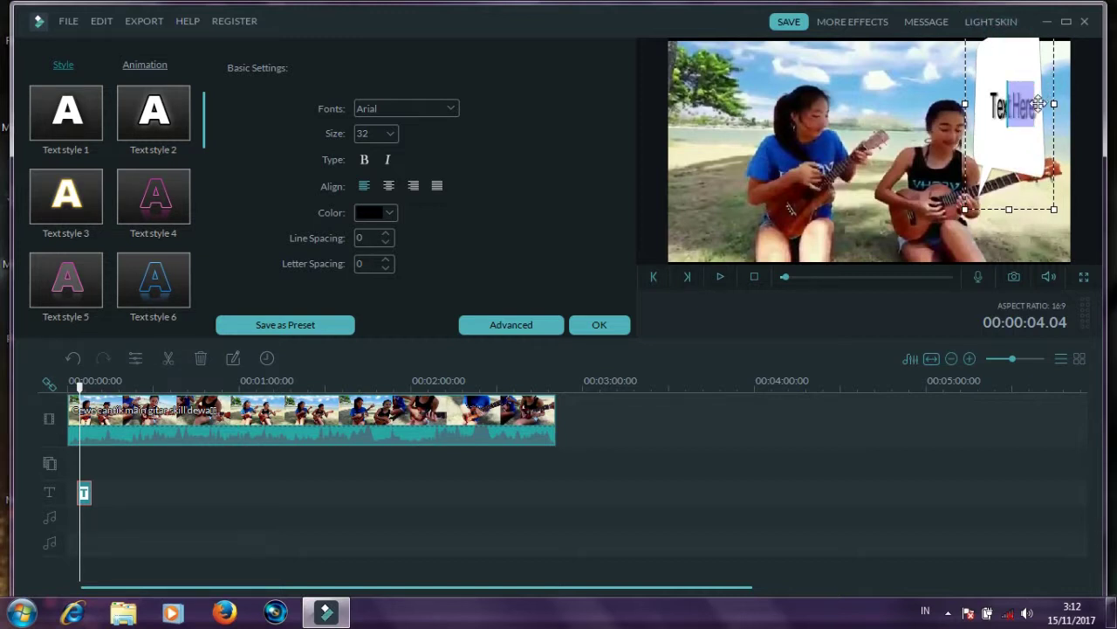
{"action": "left_click_drag", "start_coordinate": [1009, 210], "coordinate": [1010, 136]}
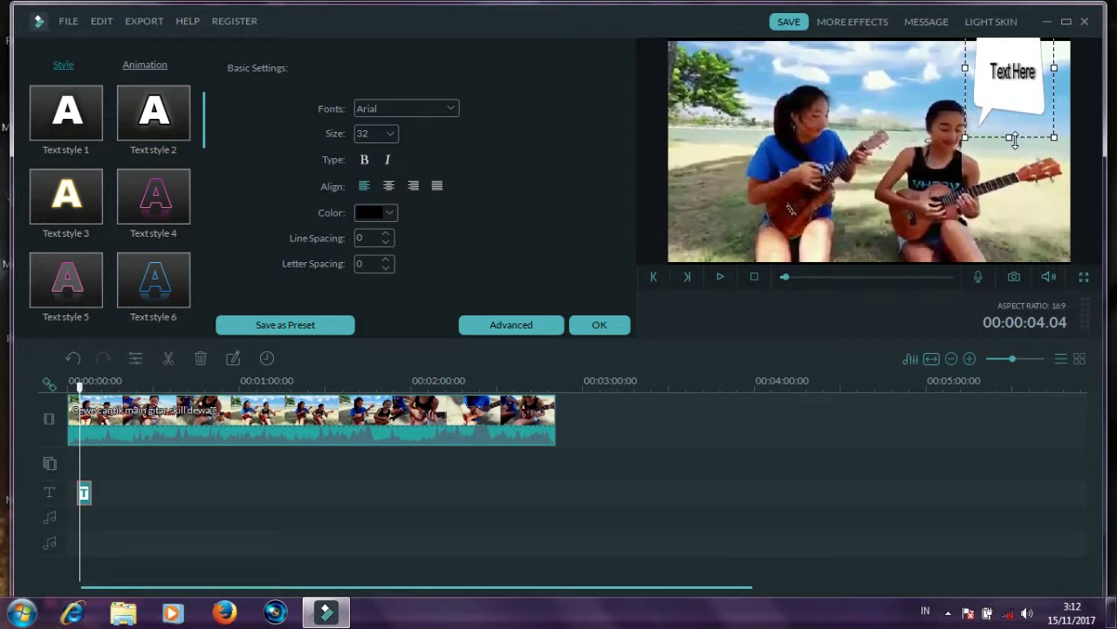
Replace the first speech bubble's placeholder text with "ayo mulai", preview it, and finish editing the title
{"action": "double_click", "coordinate": [1038, 70]}
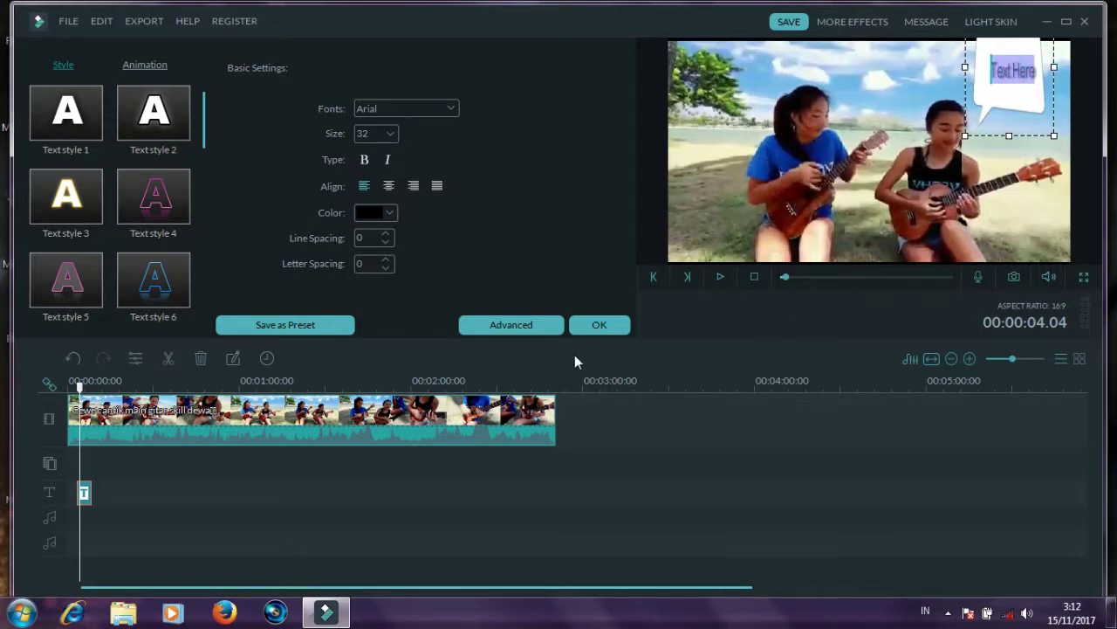
{"action": "key", "text": "BackSpace"}
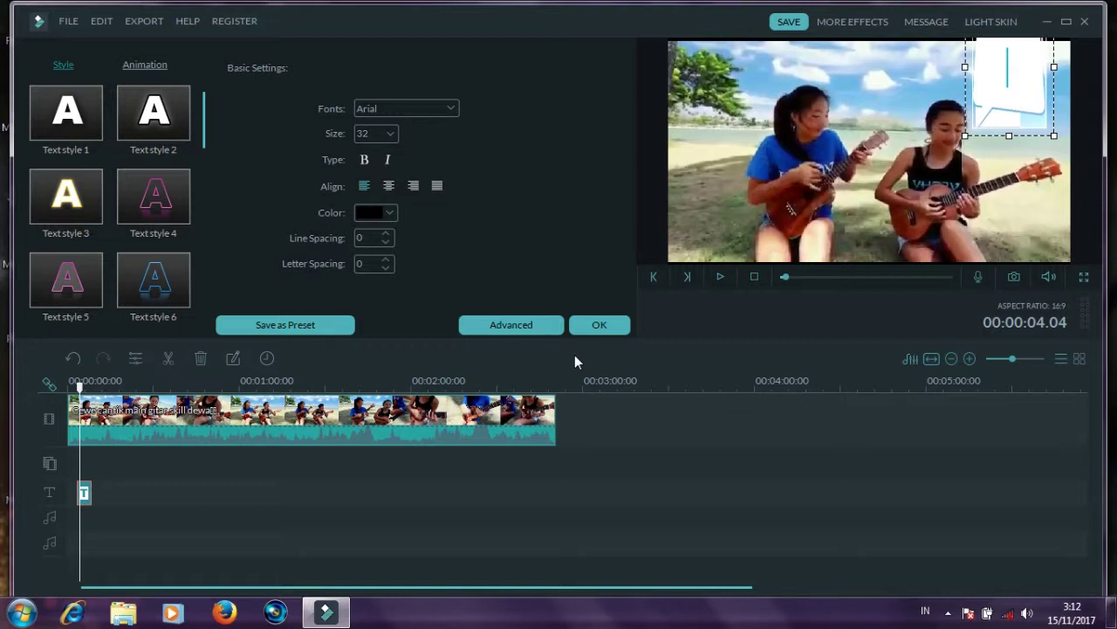
{"action": "type", "text": "ayo mulai"}
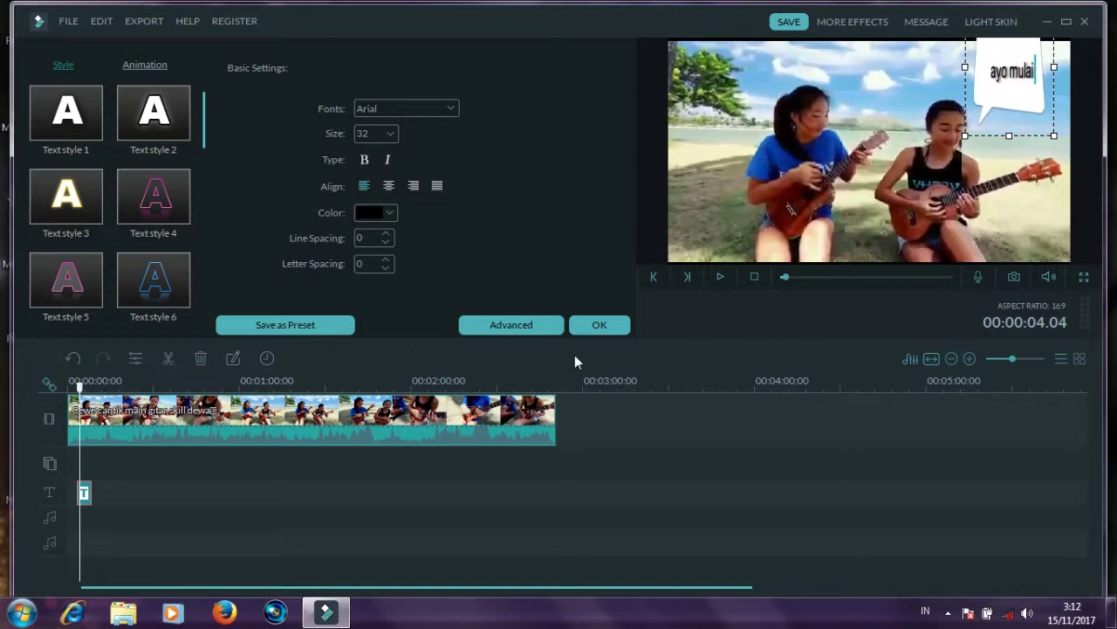
{"action": "left_click", "coordinate": [720, 276]}
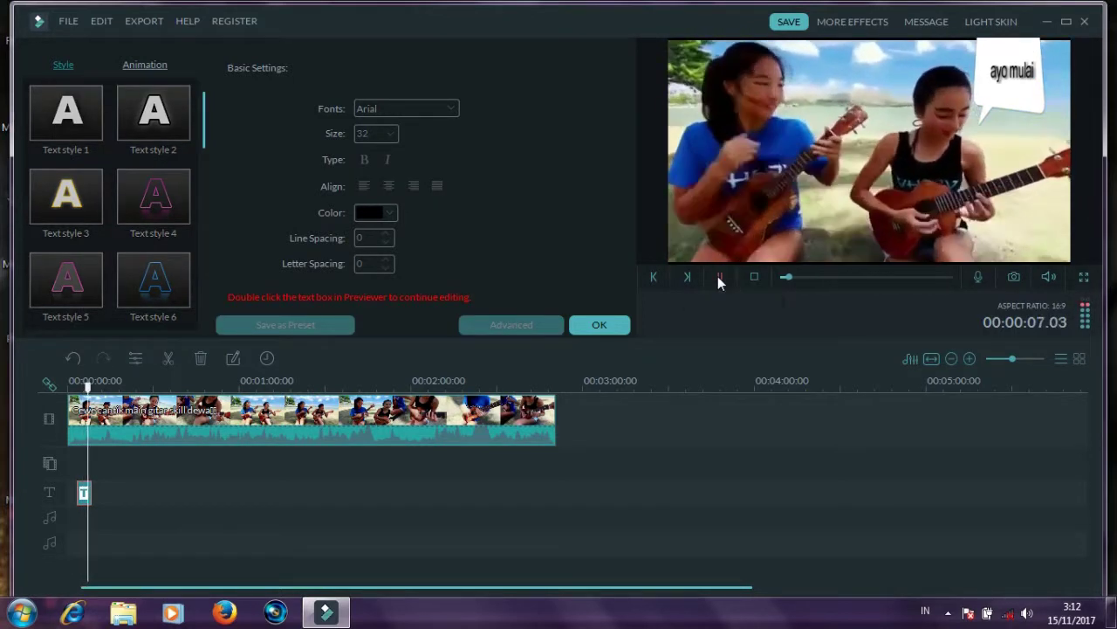
{"action": "key", "text": "Return"}
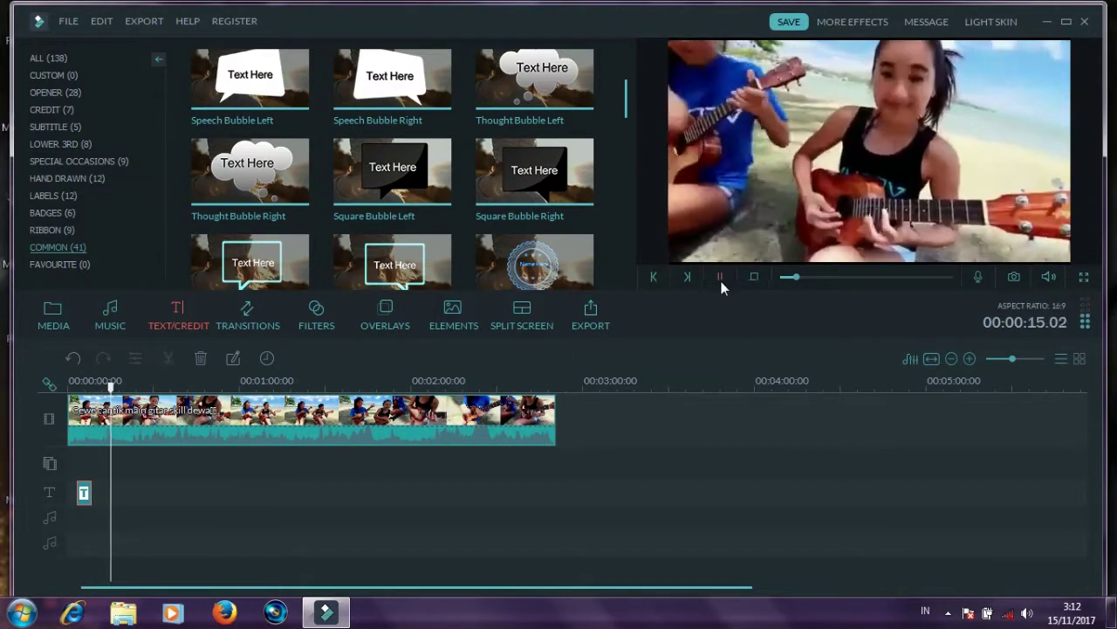
Add a second Speech Bubble Left title to the text track at about 00:00:15
{"action": "left_click", "coordinate": [722, 277]}
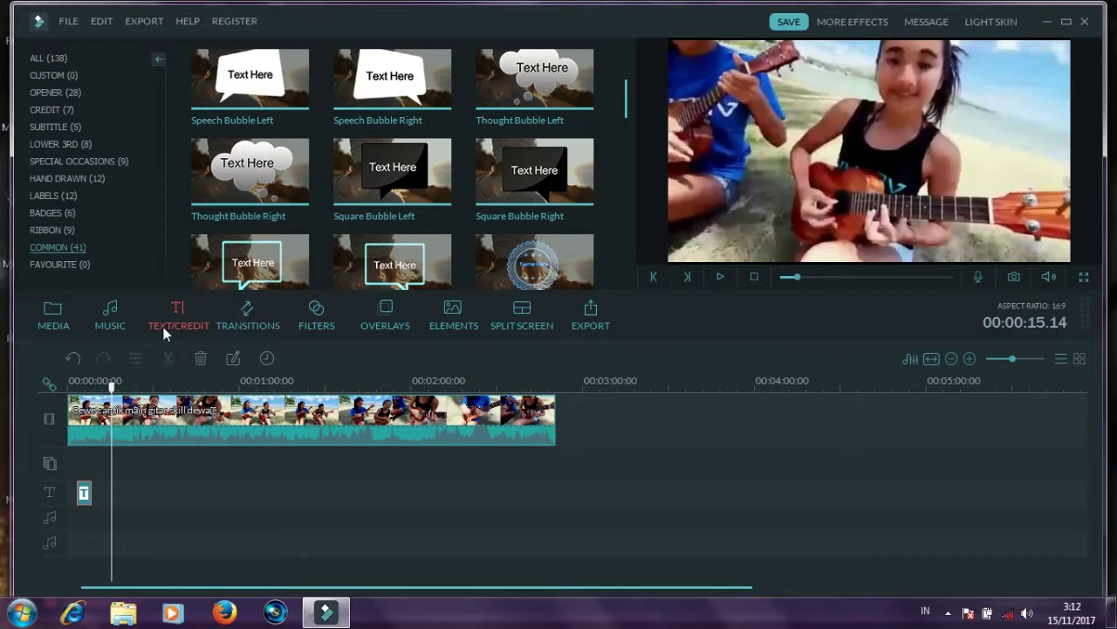
{"action": "left_click", "coordinate": [250, 75]}
{"action": "left_click_drag", "start_coordinate": [250, 75], "coordinate": [637, 117]}
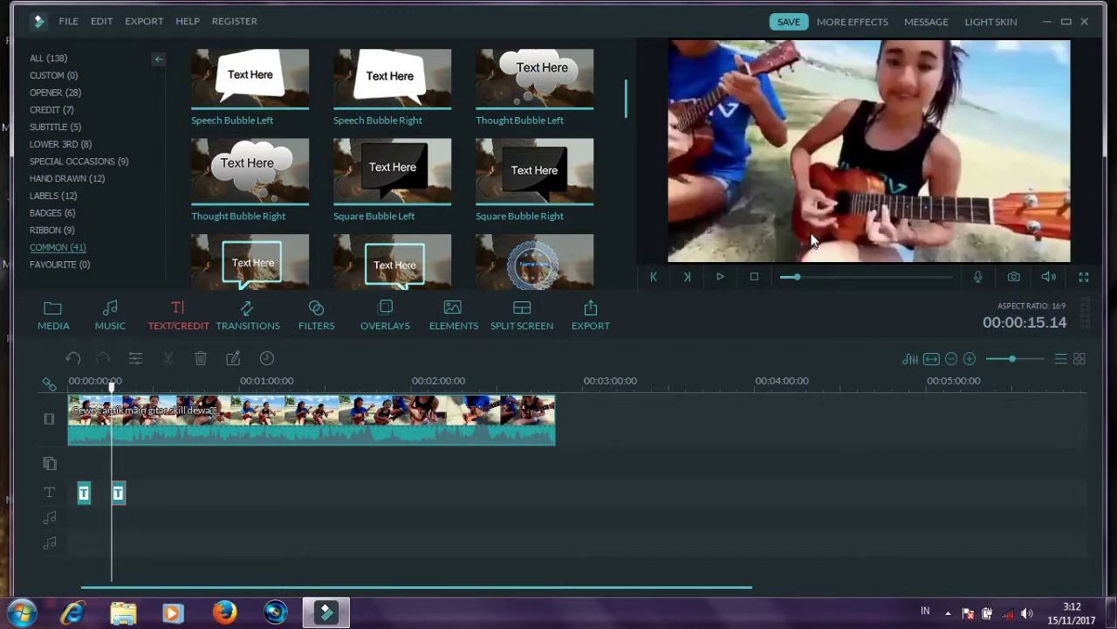
Resize the second speech bubble and place it over the sky beside the face of the woman in black
{"action": "left_click", "coordinate": [723, 276]}
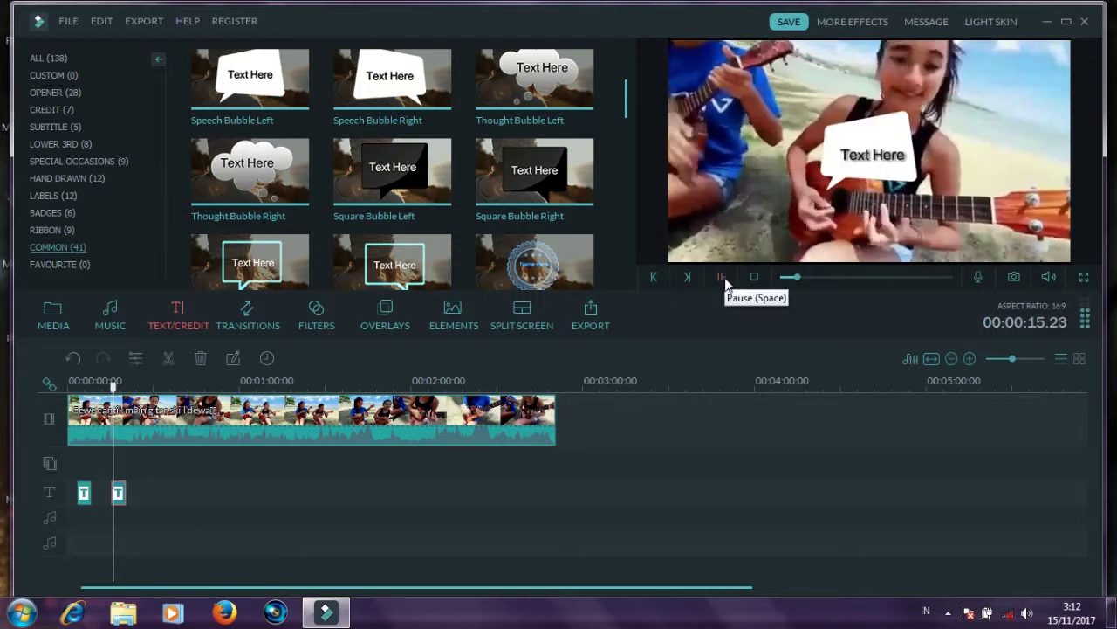
{"action": "double_click", "coordinate": [906, 148]}
{"action": "left_click_drag", "start_coordinate": [927, 153], "coordinate": [1052, 151]}
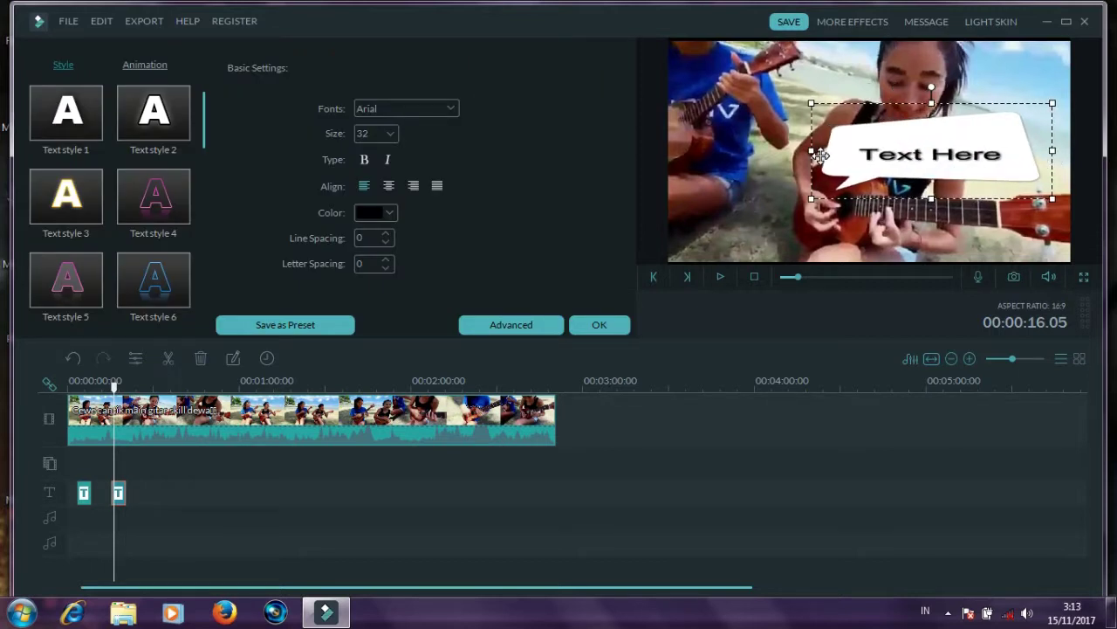
{"action": "left_click_drag", "start_coordinate": [821, 154], "coordinate": [950, 158]}
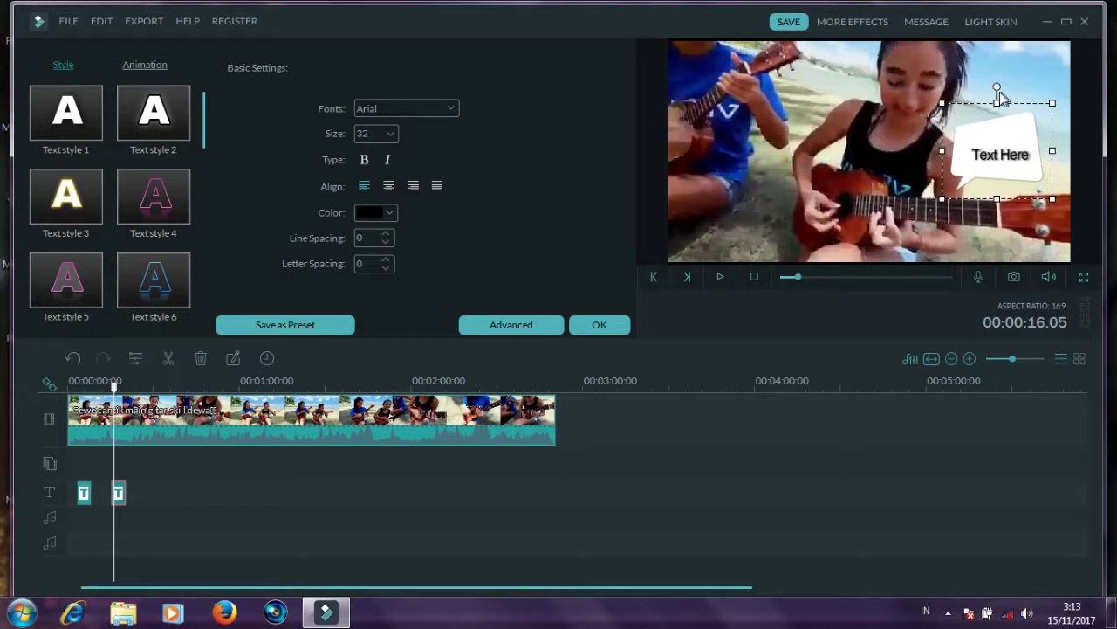
{"action": "left_click_drag", "start_coordinate": [1000, 93], "coordinate": [1000, 90]}
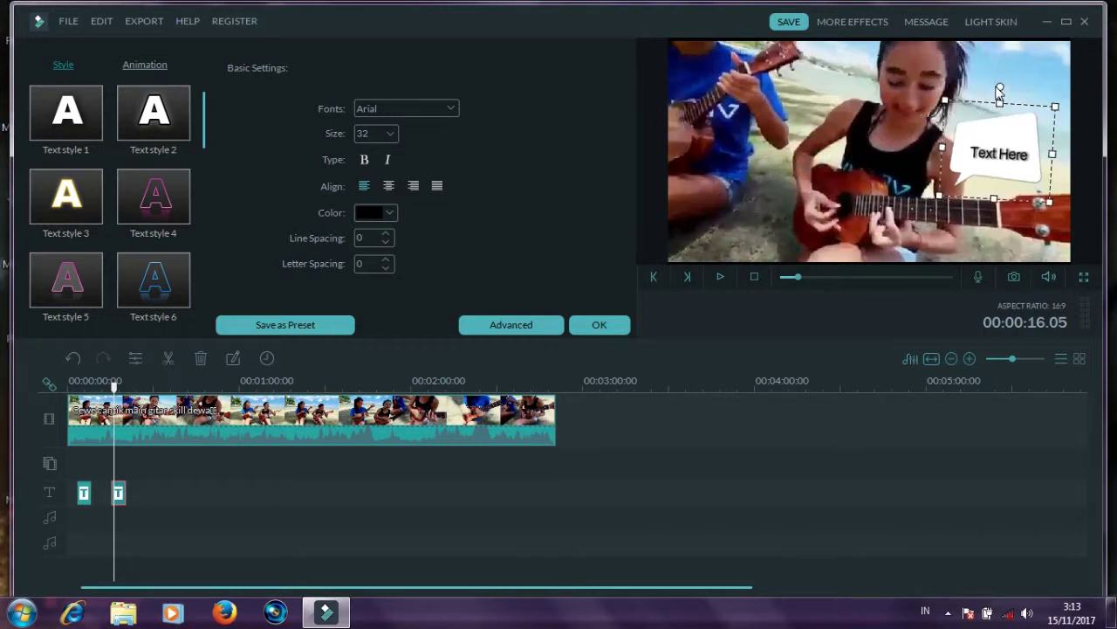
{"action": "left_click", "coordinate": [1000, 91]}
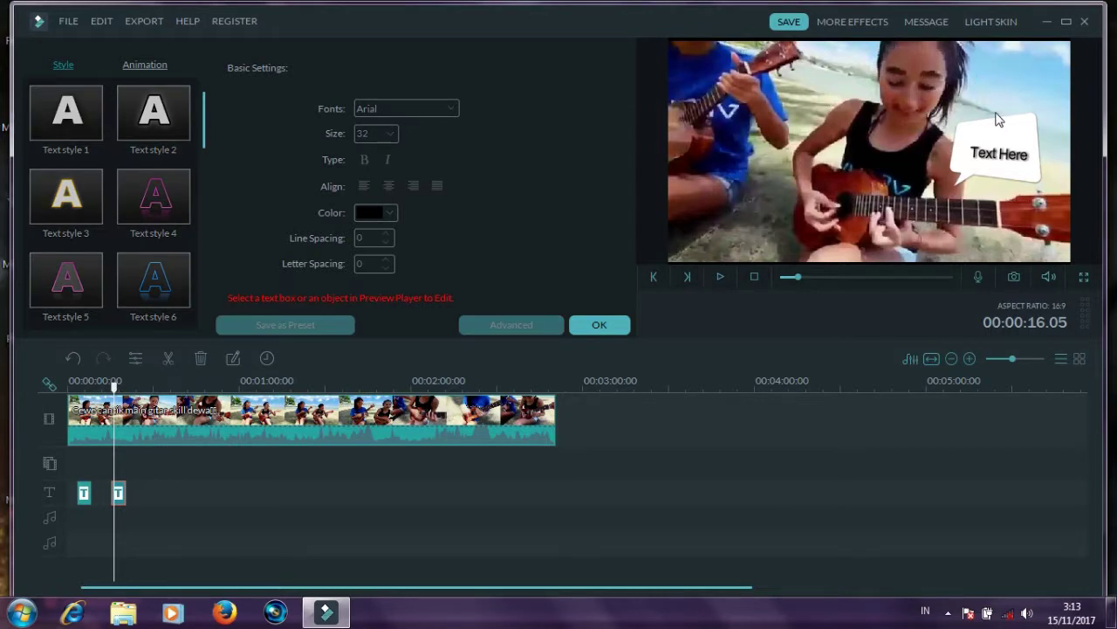
{"action": "left_click", "coordinate": [999, 110]}
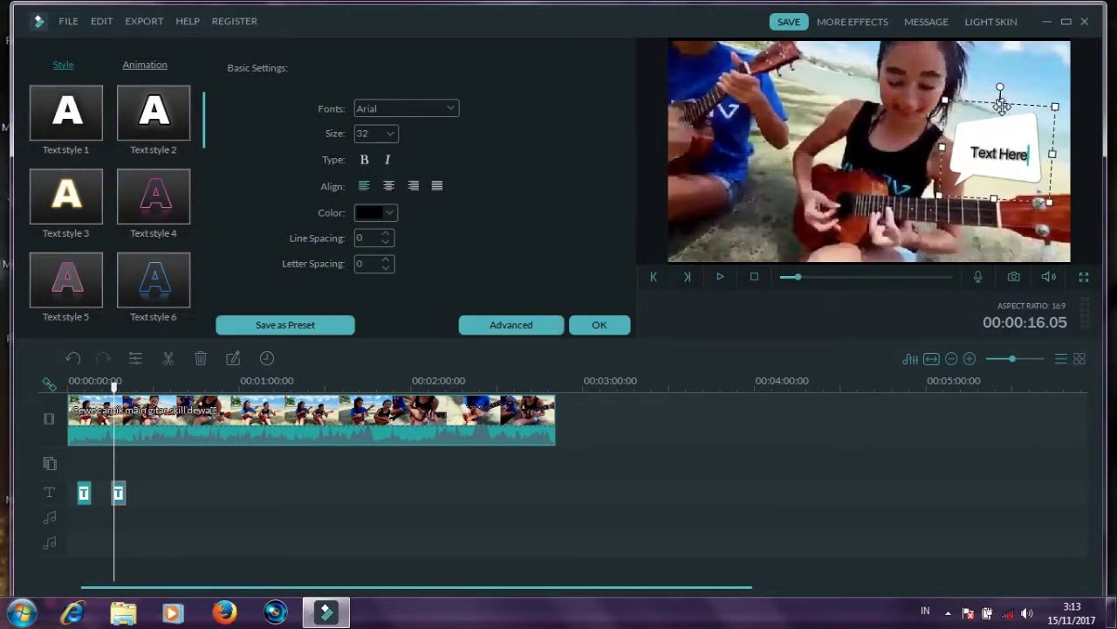
{"action": "left_click_drag", "start_coordinate": [1001, 103], "coordinate": [1002, 59]}
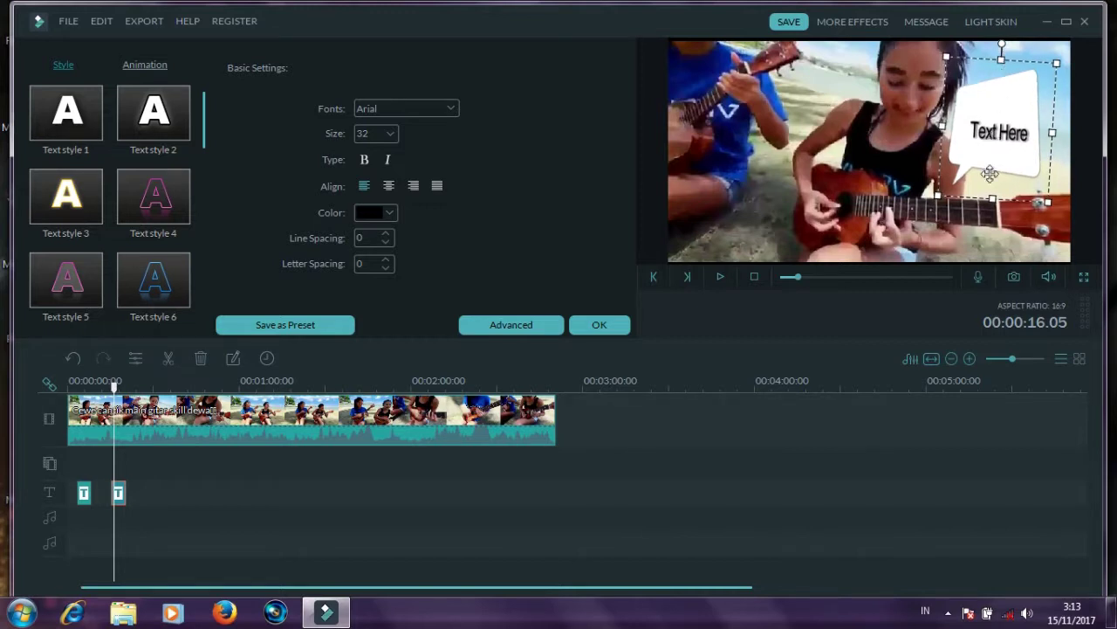
{"action": "left_click_drag", "start_coordinate": [993, 199], "coordinate": [994, 161]}
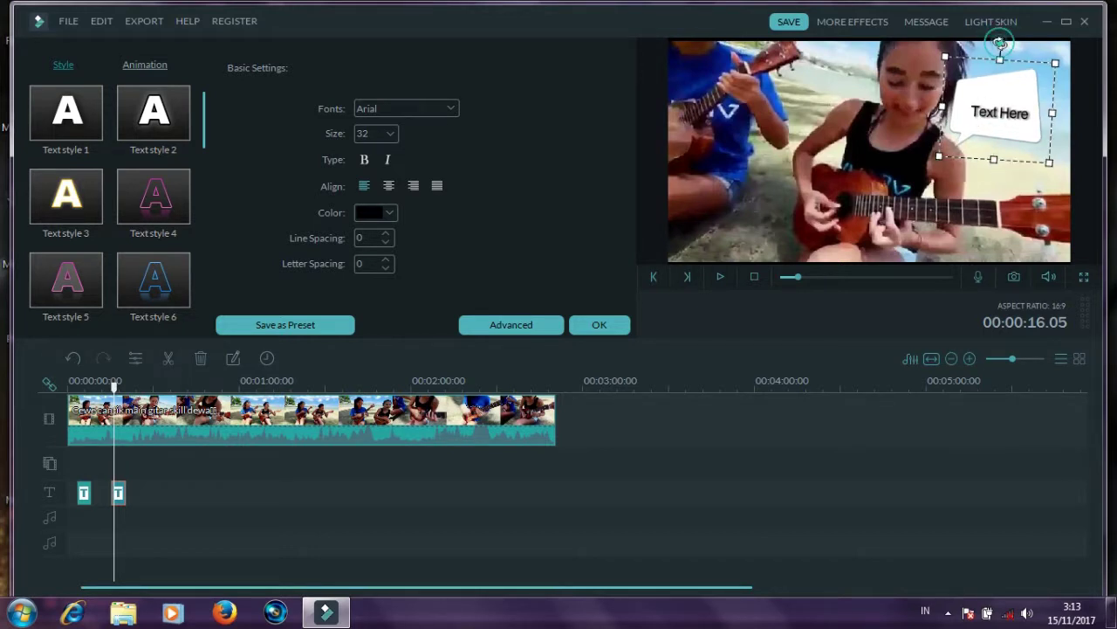
Rotate the second speech bubble further clockwise so that it tilts down to the right
{"action": "left_click", "coordinate": [1004, 44]}
{"action": "left_click", "coordinate": [998, 45]}
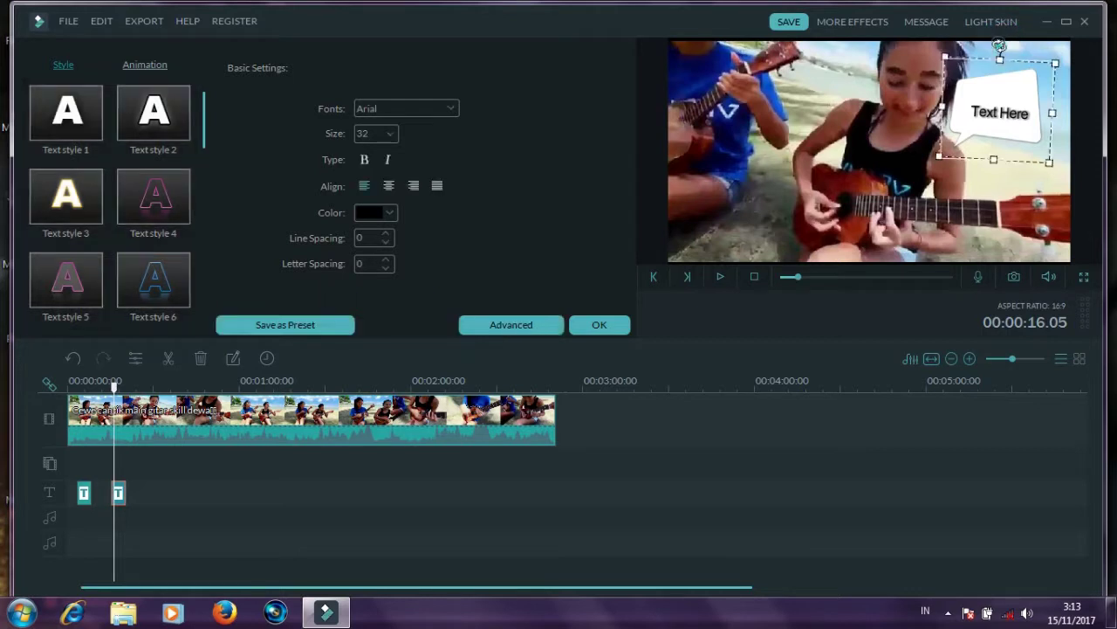
{"action": "left_click_drag", "start_coordinate": [999, 45], "coordinate": [1021, 56]}
Replace the second speech bubble's placeholder text with "jagokan gue"
{"action": "left_click_drag", "start_coordinate": [967, 97], "coordinate": [1018, 135]}
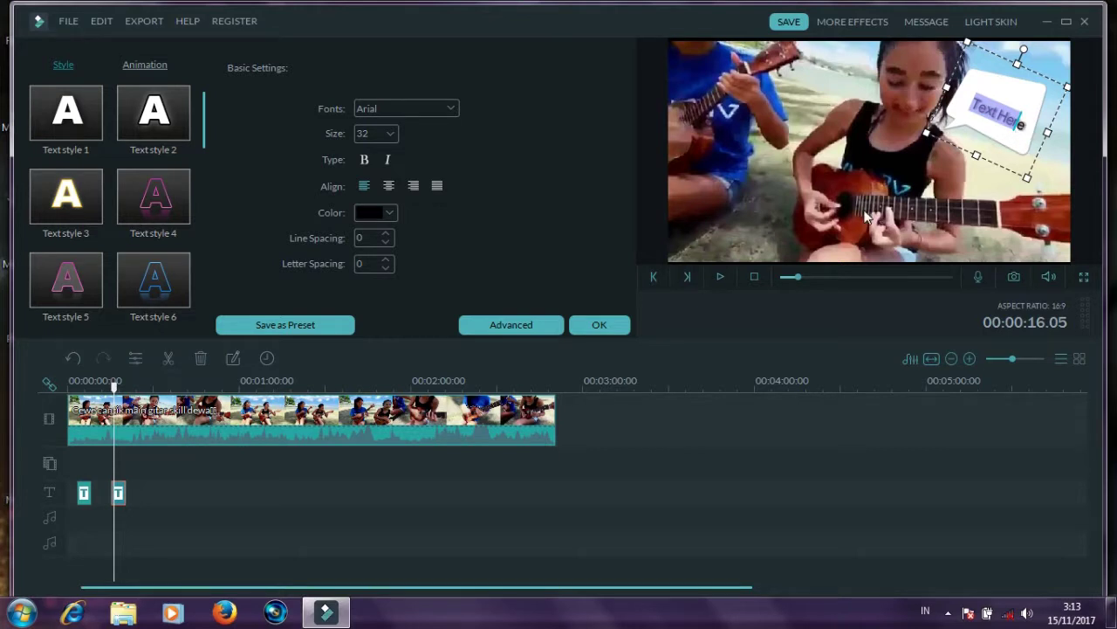
{"action": "key", "text": "BackSpace"}
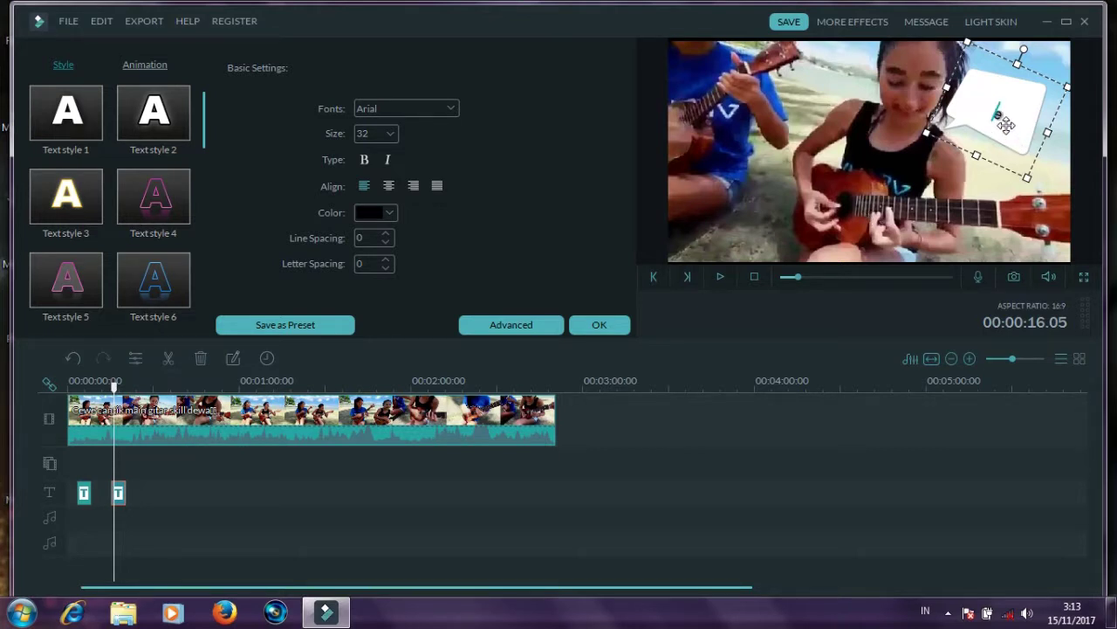
{"action": "key", "text": "Right"}
{"action": "key", "text": "BackSpace"}
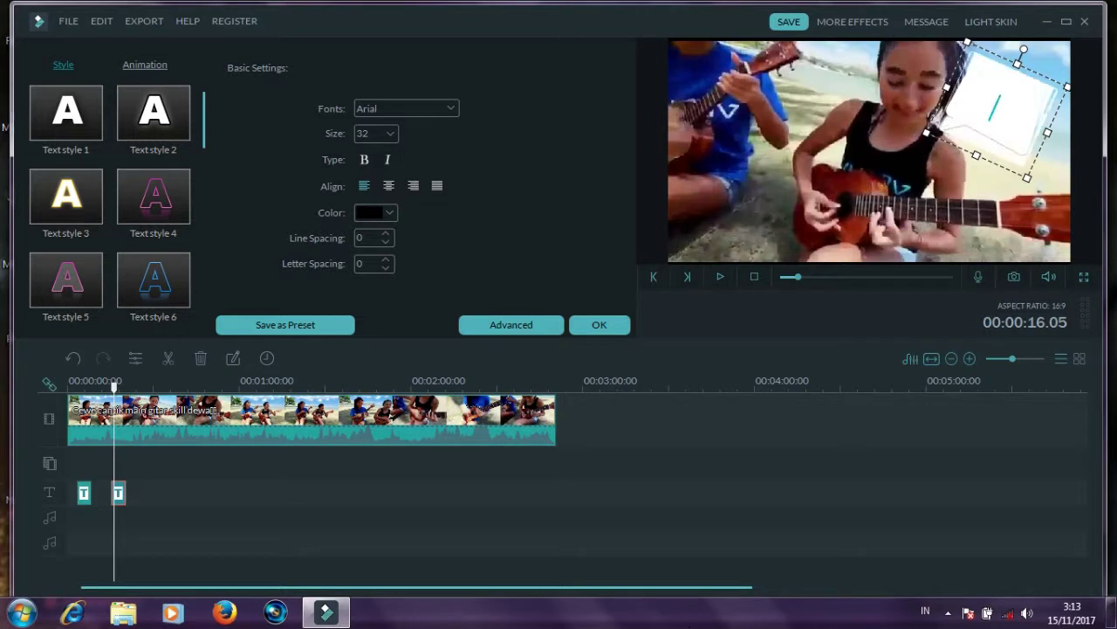
{"action": "type", "text": "jagokan gue"}
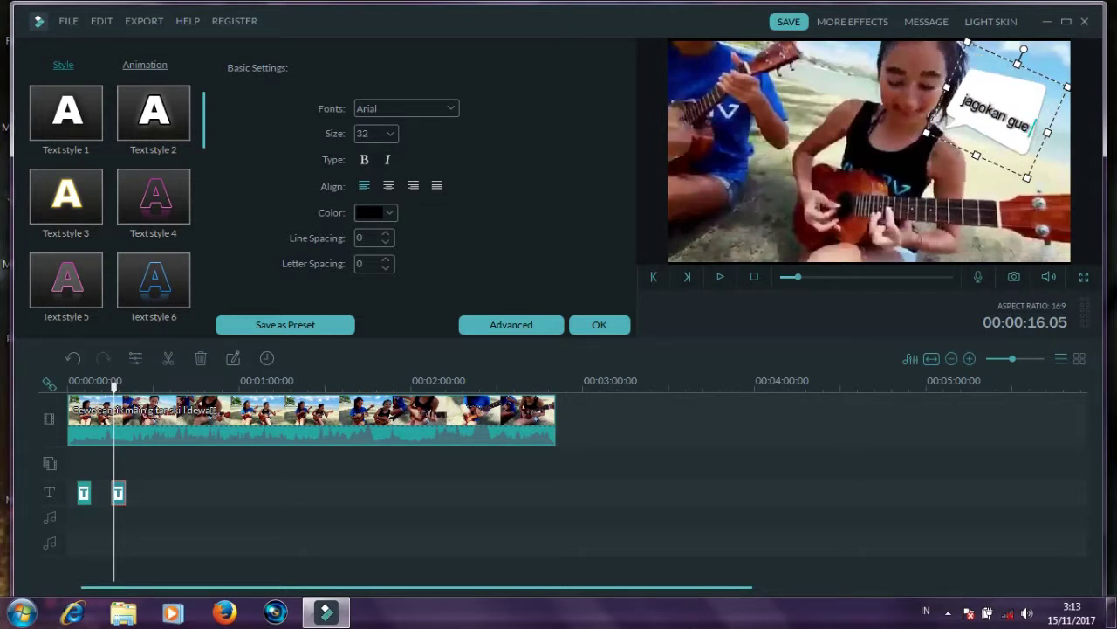
Add a Thought Bubble Right title to the text track at about 00:00:28
{"action": "left_click", "coordinate": [718, 277]}
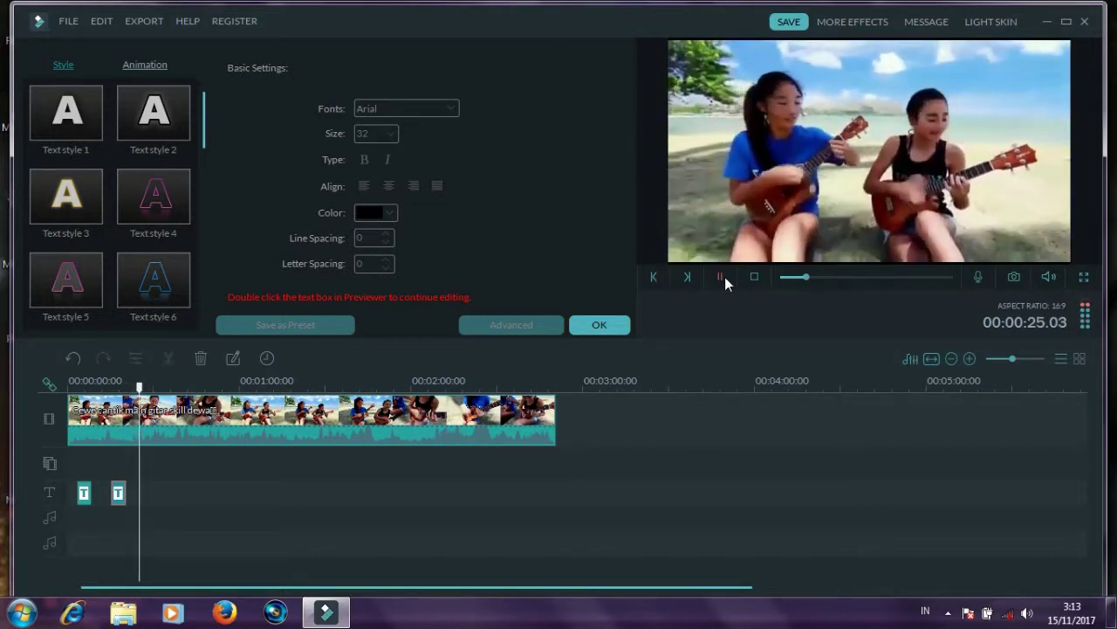
{"action": "left_click", "coordinate": [723, 276]}
{"action": "left_click", "coordinate": [724, 276]}
{"action": "left_click", "coordinate": [726, 280]}
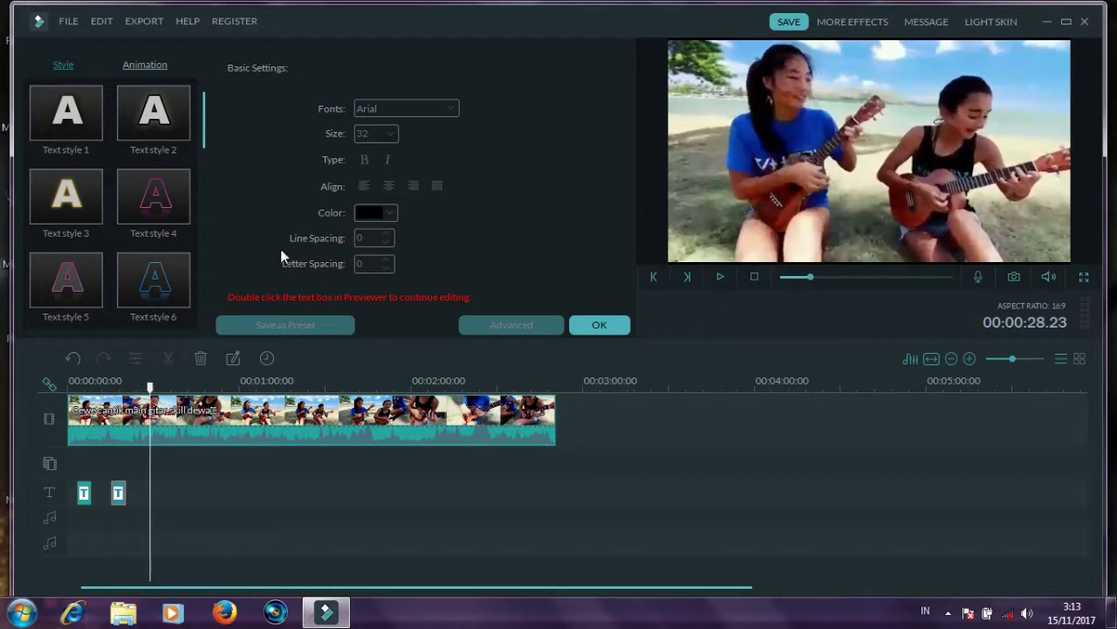
{"action": "left_click", "coordinate": [608, 326]}
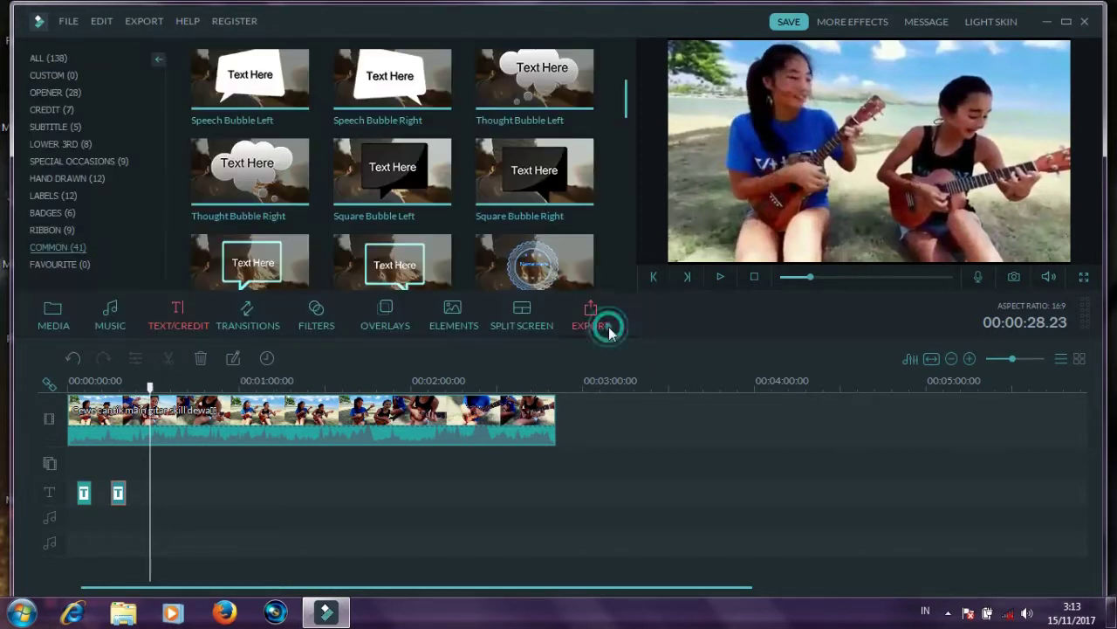
{"action": "left_click", "coordinate": [390, 77]}
{"action": "left_click", "coordinate": [251, 76]}
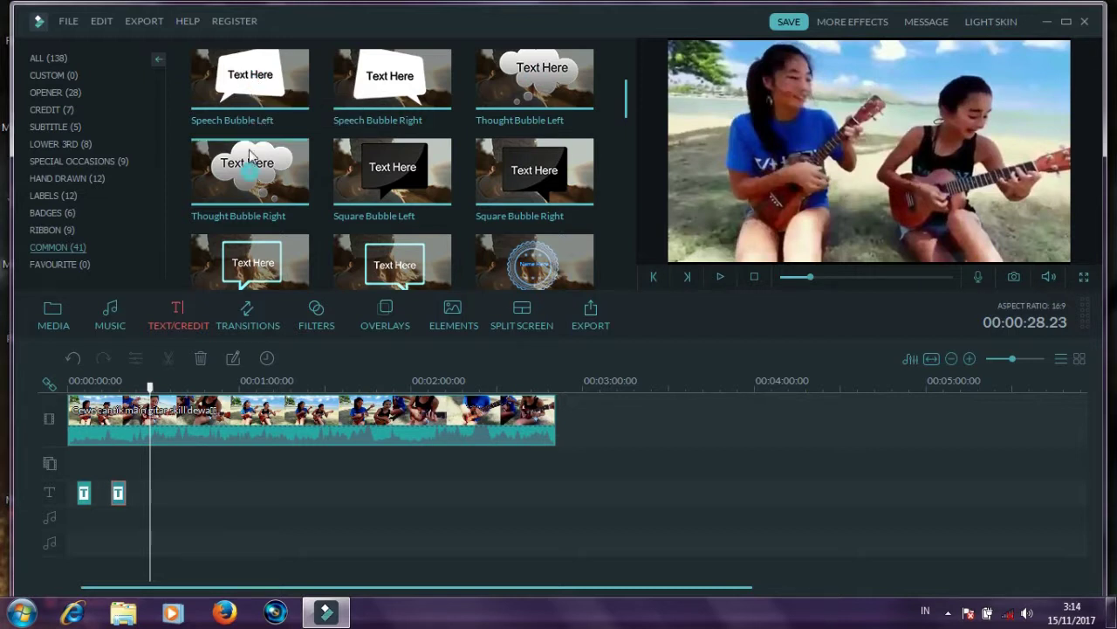
{"action": "left_click", "coordinate": [250, 175]}
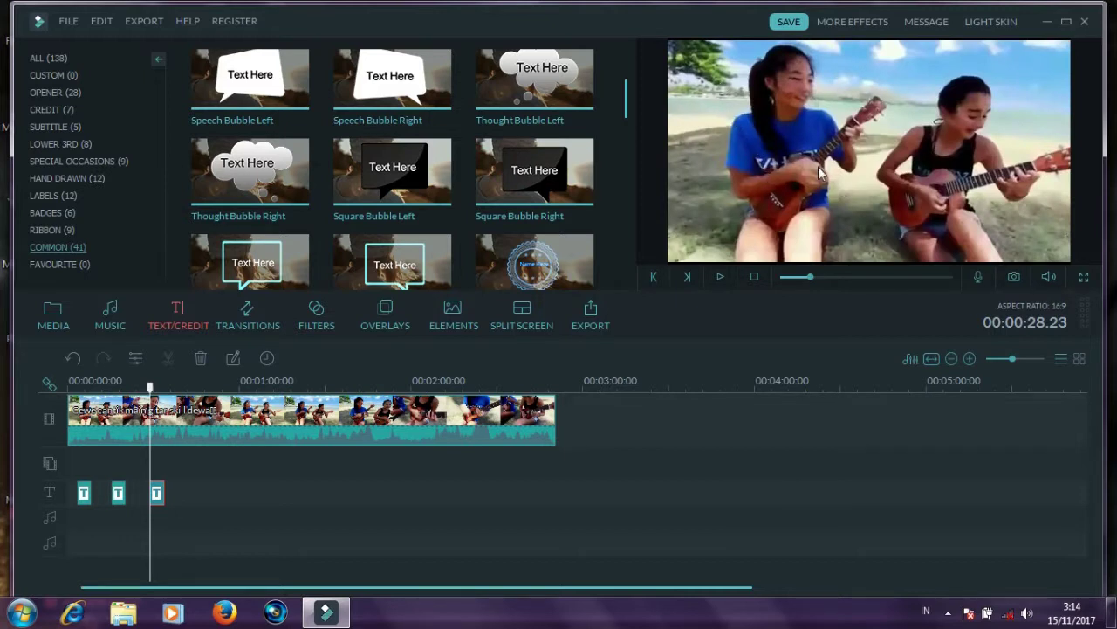
Reshape the thought bubble's box so that it sits at the upper edge of the frame between the two women
{"action": "left_click", "coordinate": [720, 276]}
{"action": "double_click", "coordinate": [862, 164]}
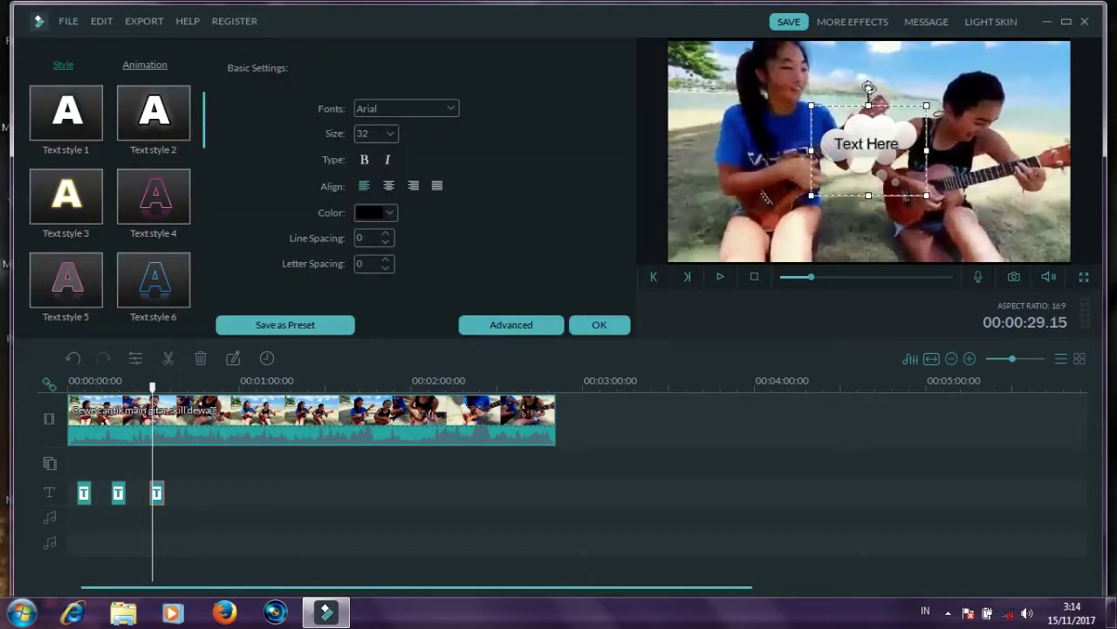
{"action": "left_click_drag", "start_coordinate": [870, 103], "coordinate": [869, 41]}
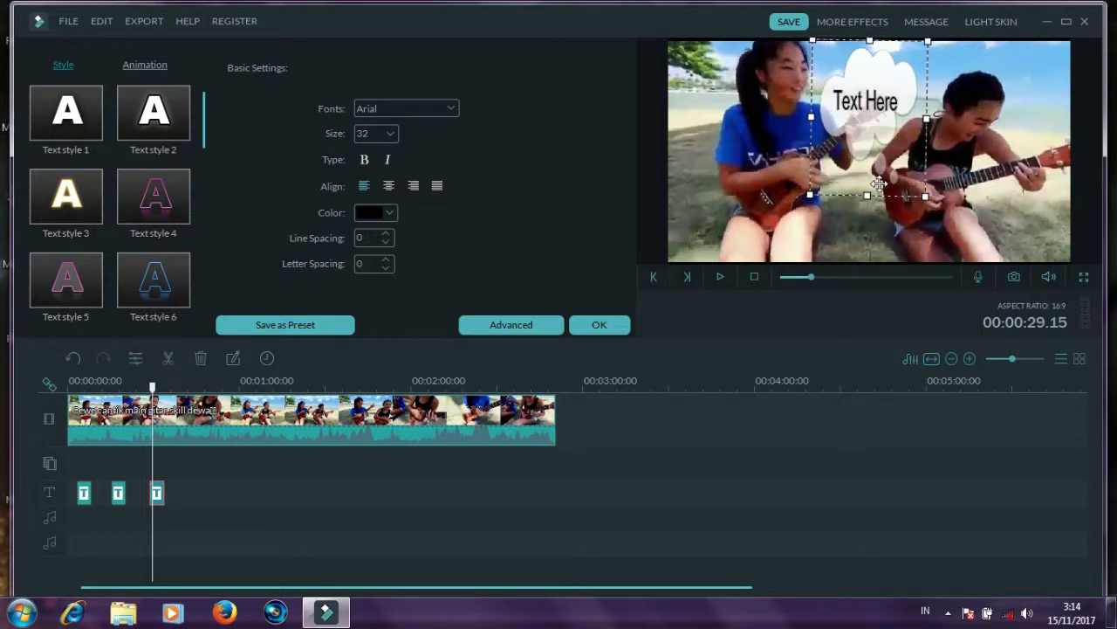
{"action": "left_click", "coordinate": [865, 193]}
{"action": "left_click_drag", "start_coordinate": [868, 193], "coordinate": [868, 131]}
Replace the thought bubble's placeholder text with "subscribe ya" and colour the text red
{"action": "double_click", "coordinate": [909, 77]}
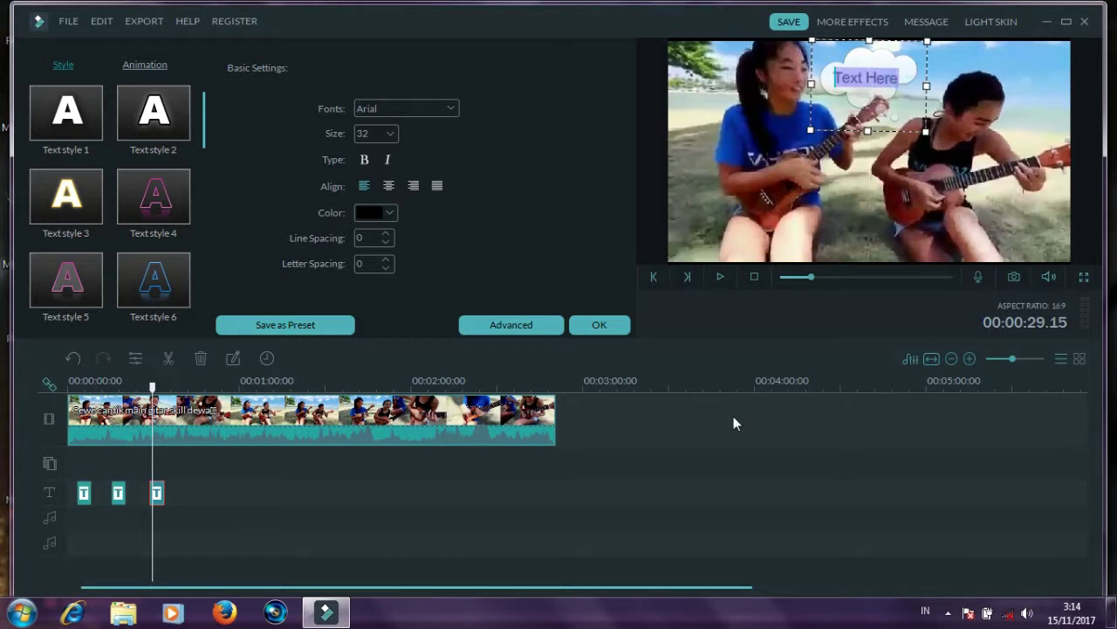
{"action": "key", "text": "BackSpace"}
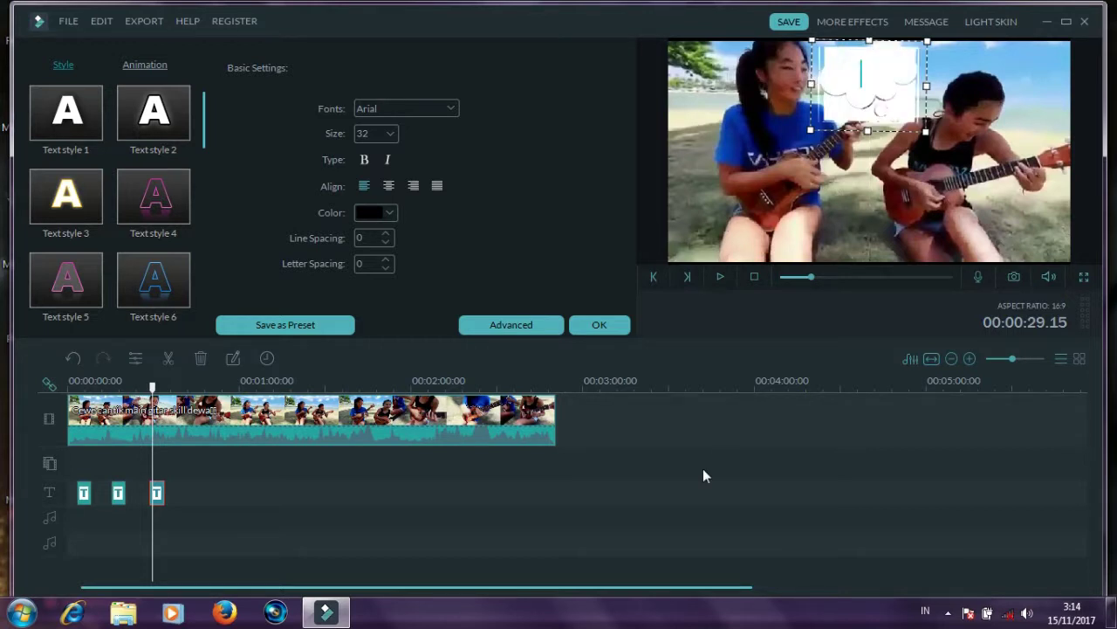
{"action": "type", "text": "subcribe"}
{"action": "key", "text": "BackSpace"}
{"action": "key", "text": "BackSpace"}
{"action": "key", "text": "BackSpace"}
{"action": "key", "text": "BackSpace"}
{"action": "key", "text": "BackSpace"}
{"action": "type", "text": "sc"}
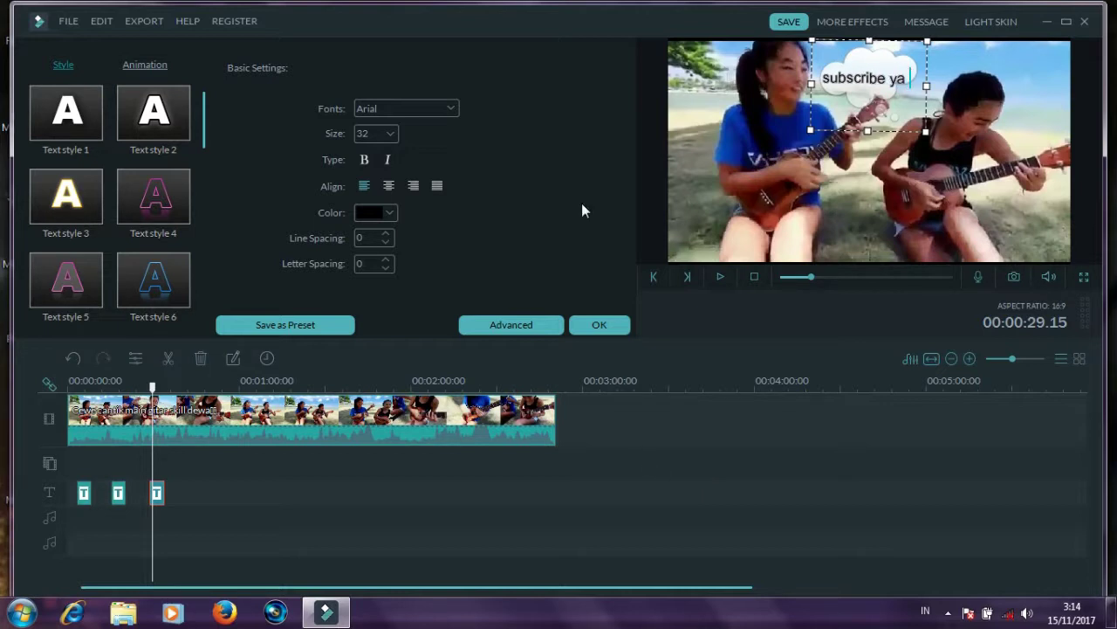
{"action": "left_click", "coordinate": [392, 214]}
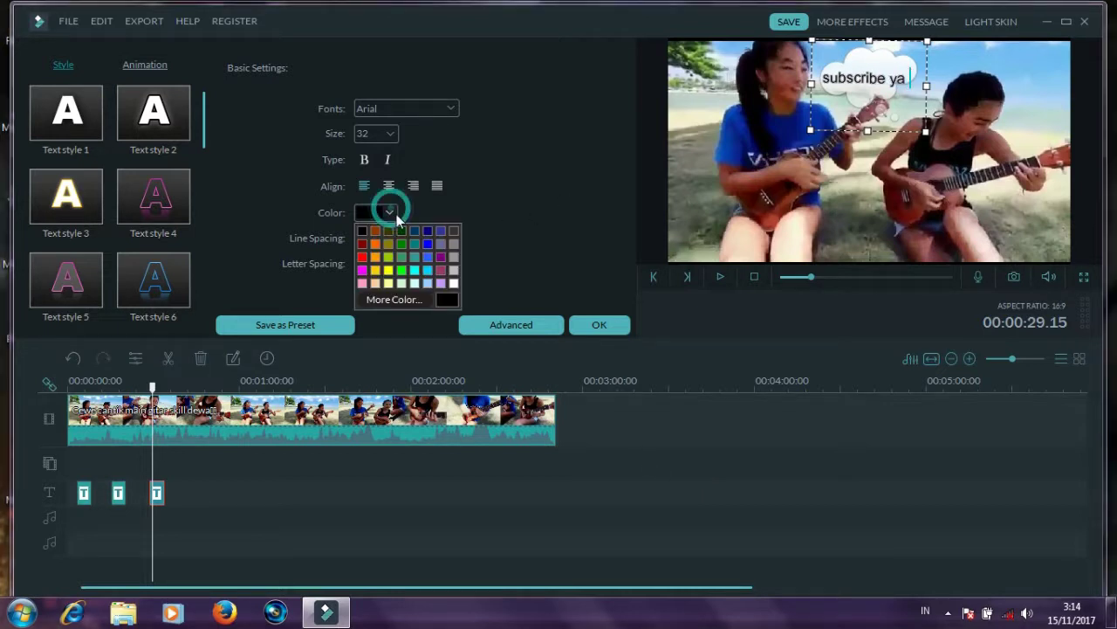
{"action": "left_click", "coordinate": [363, 257]}
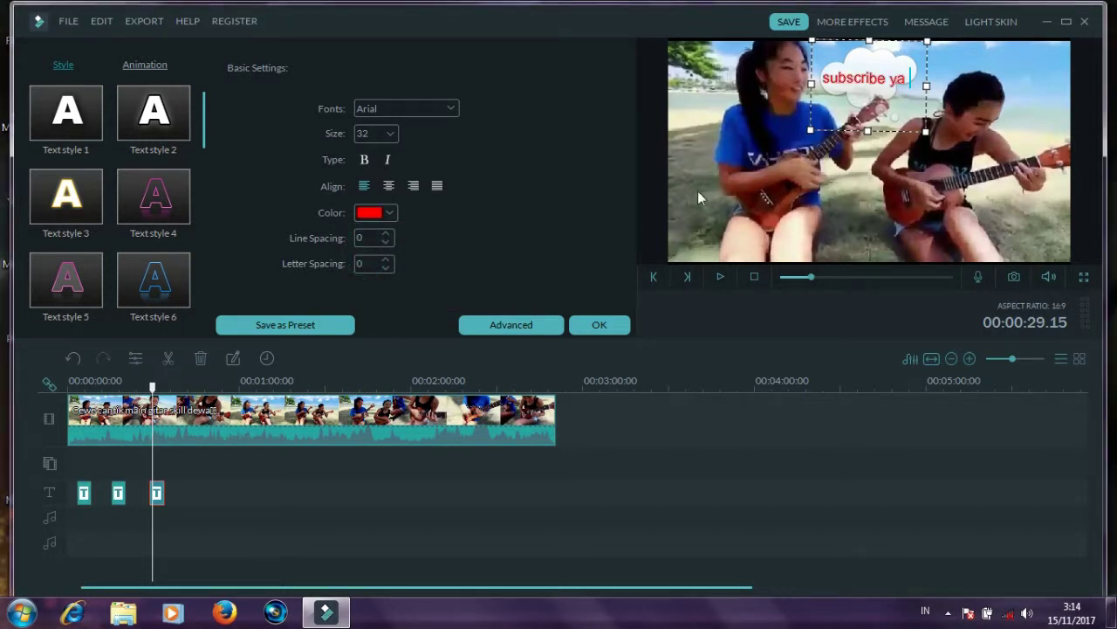
Split the ukulele clip at about 00:00:38 and delete the part after the cut
{"action": "left_click", "coordinate": [723, 275]}
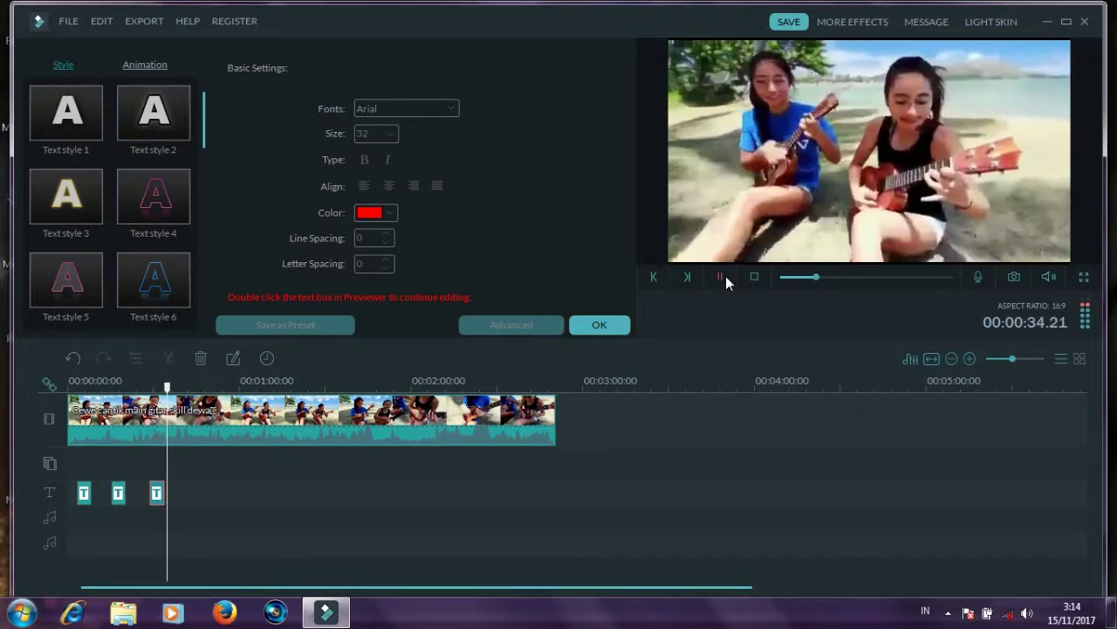
{"action": "left_click", "coordinate": [722, 278]}
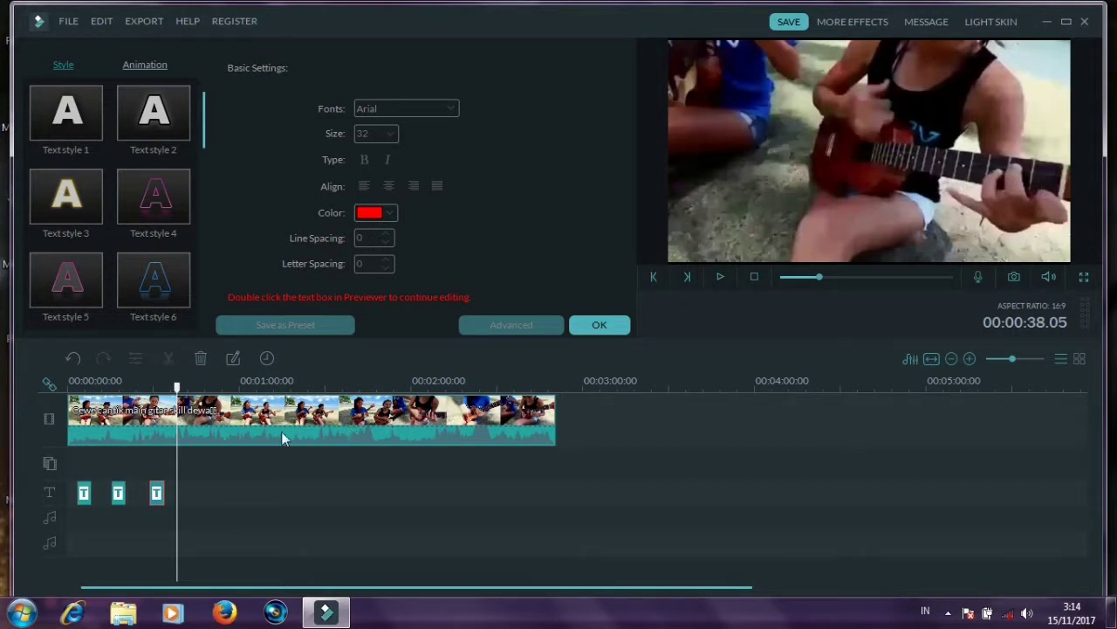
{"action": "double_click", "coordinate": [177, 429]}
{"action": "right_click", "coordinate": [177, 429]}
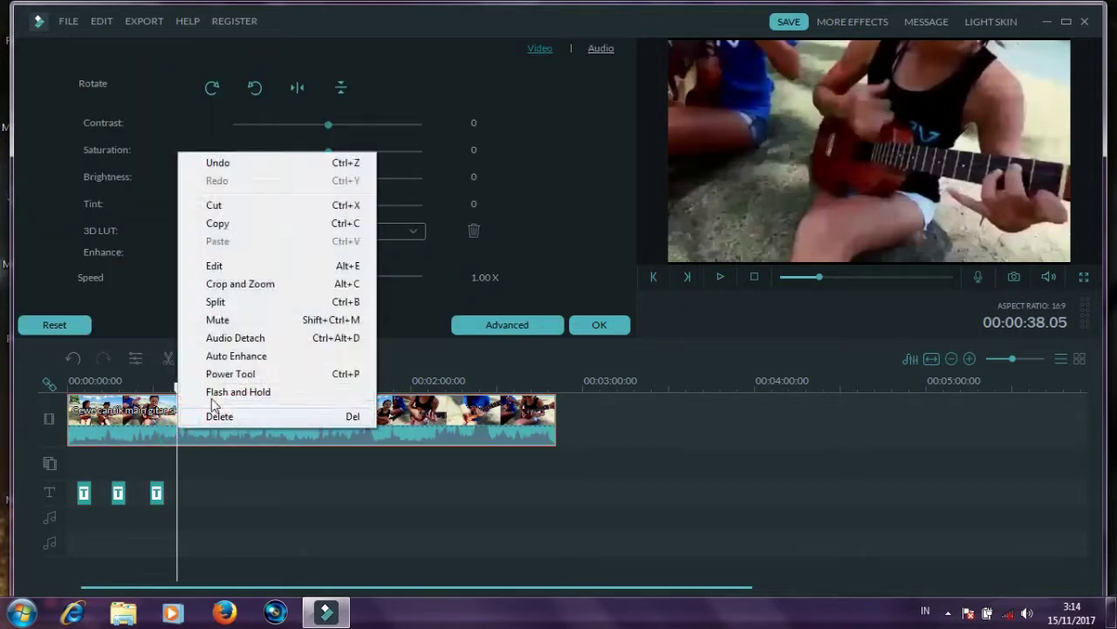
{"action": "left_click", "coordinate": [218, 306]}
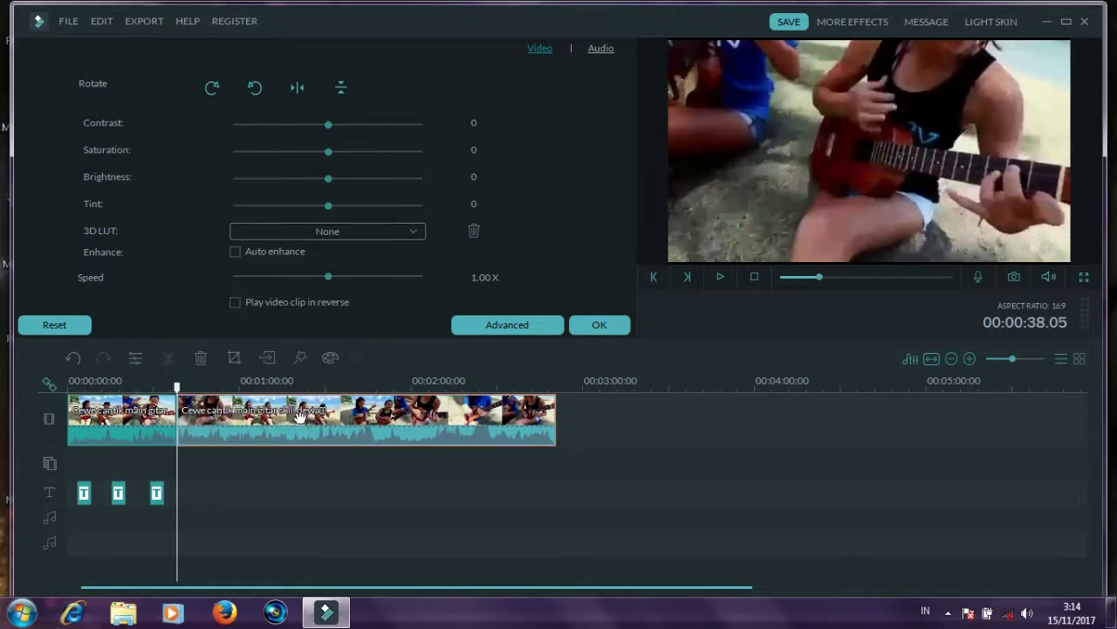
{"action": "right_click", "coordinate": [298, 420]}
{"action": "left_click", "coordinate": [340, 410]}
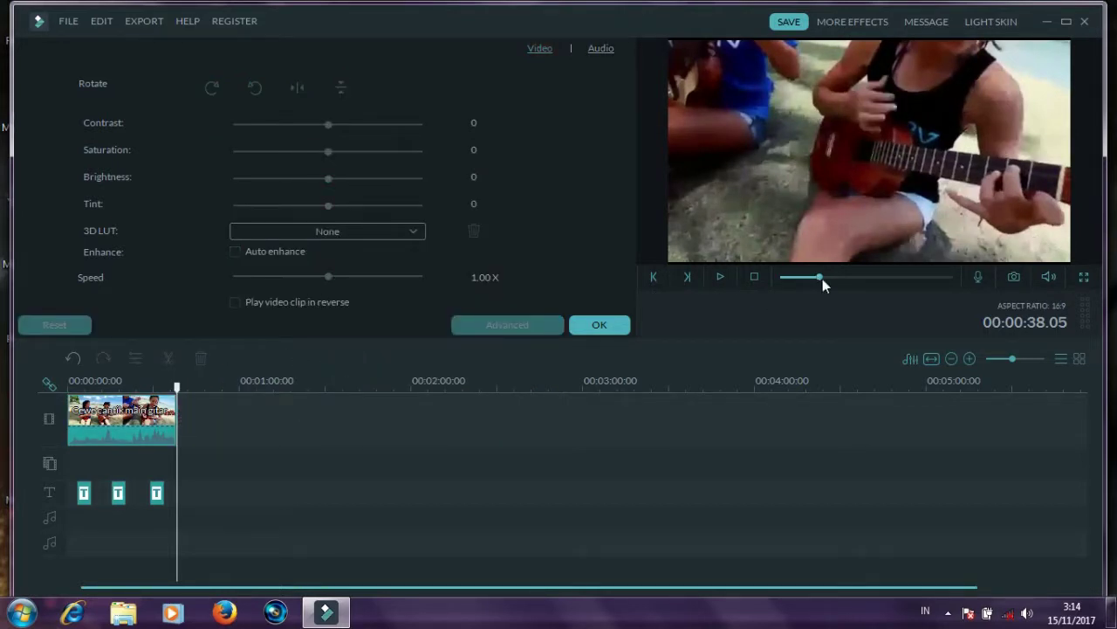
Play the trimmed video from the beginning to review the bubble titles, closing the clip's edit settings
{"action": "left_click", "coordinate": [754, 277]}
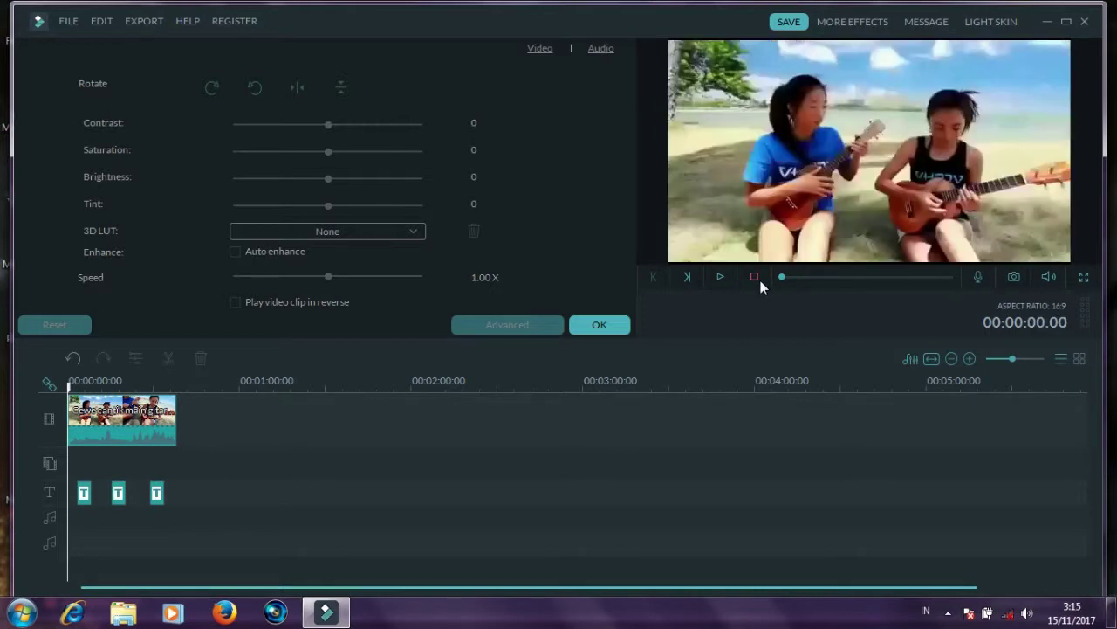
{"action": "left_click", "coordinate": [722, 278]}
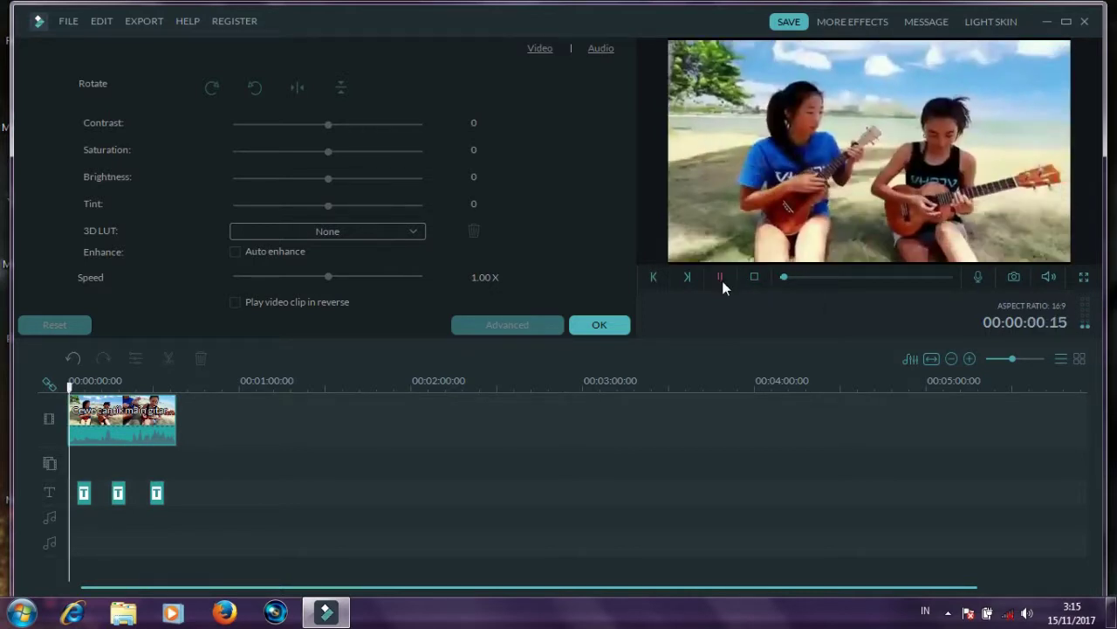
{"action": "left_click", "coordinate": [600, 325]}
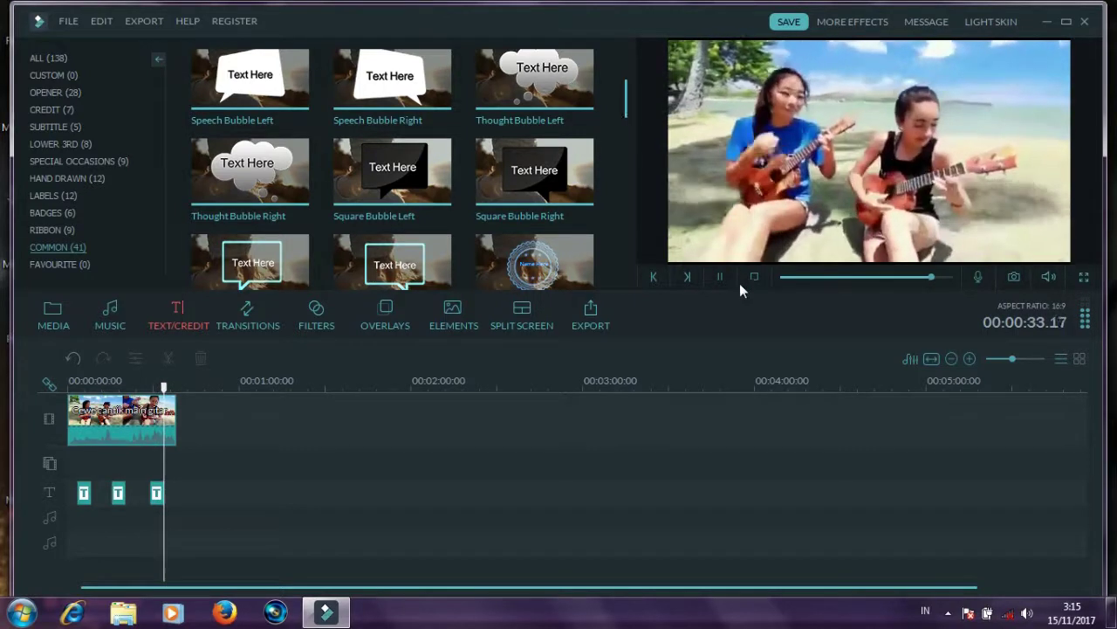
{"action": "left_click", "coordinate": [721, 277]}
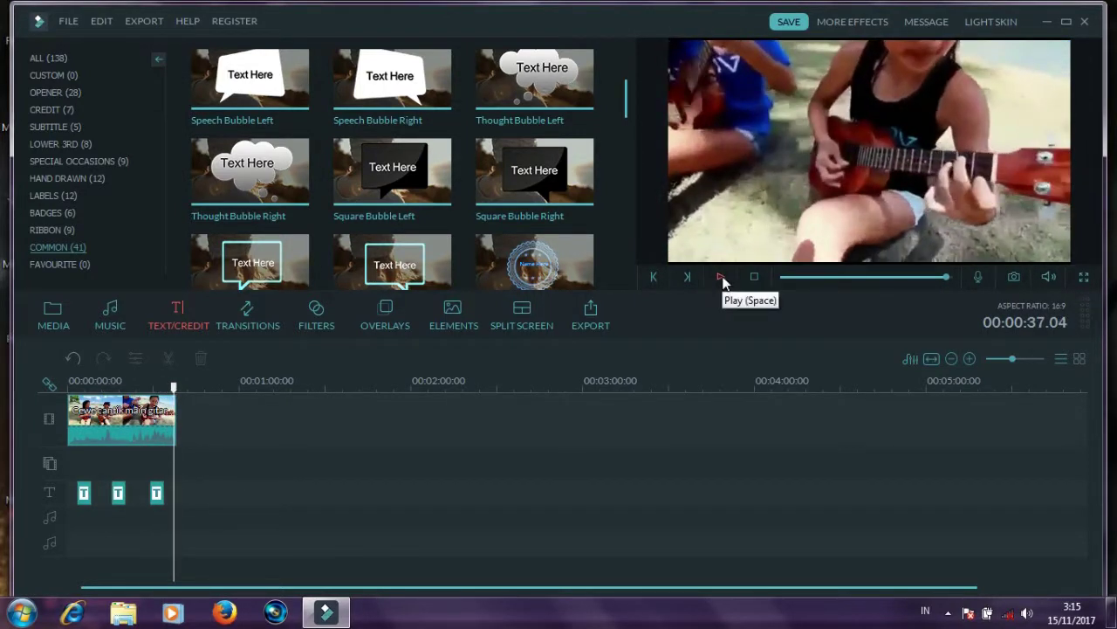